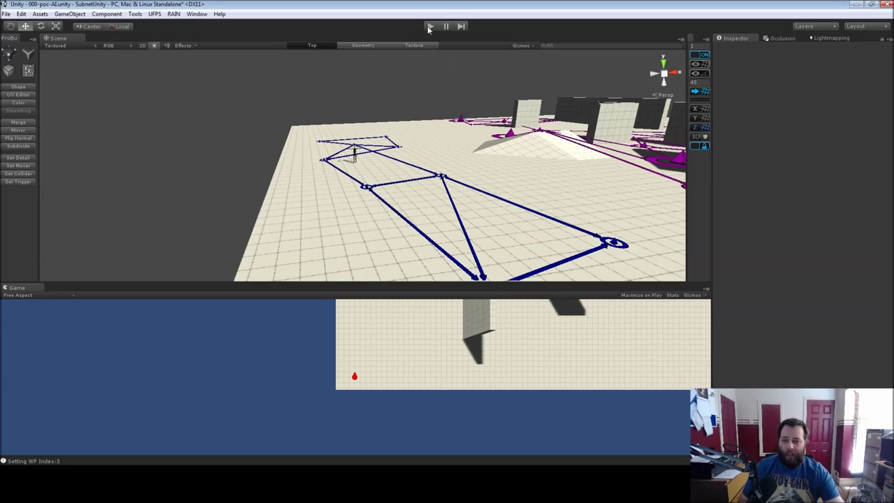
Step: Examine the blue ground waypoint network around the guard, inspecting its Waypoint 2 and Waypoint 1 and their connections
left_click_drag(412, 181, 354, 234, "alt")
scroll(489, 241, "down", 8)
scroll(598, 165, "down", 10)
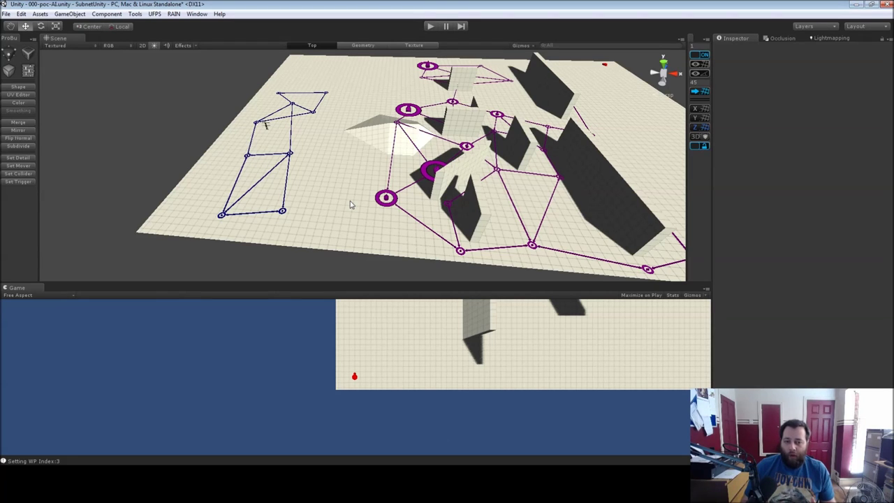
key("w")
right_click_drag(351, 199, 195, 122)
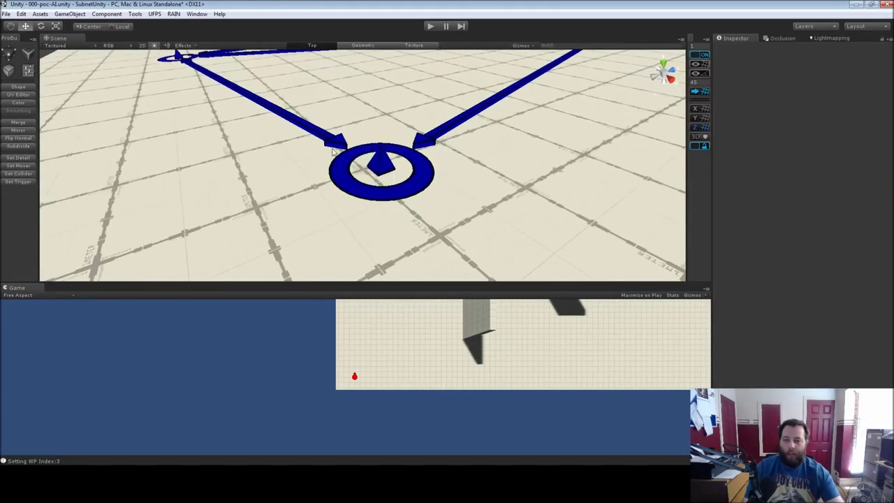
left_click(377, 165)
key("f")
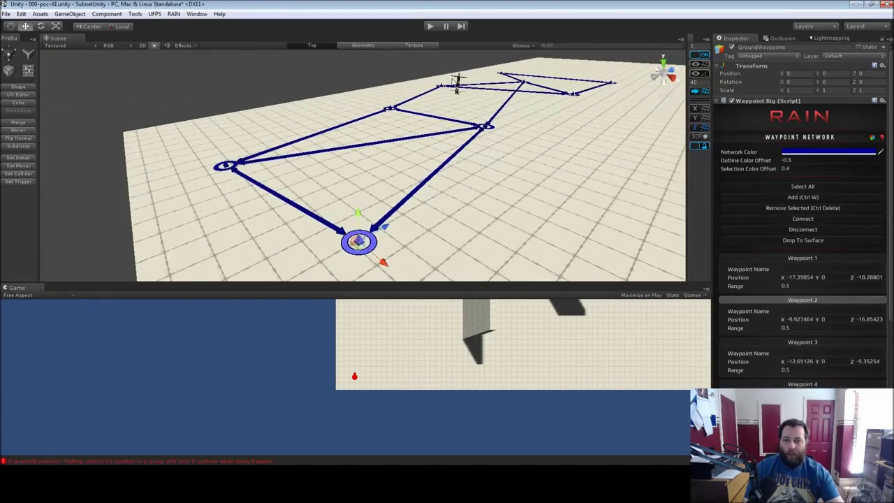
right_click_drag(393, 179, 353, 224)
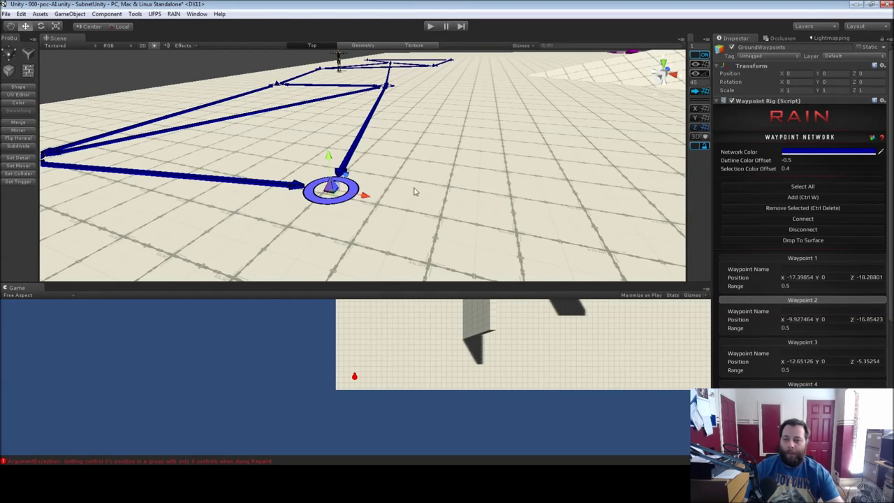
right_click_drag(347, 246, 593, 216)
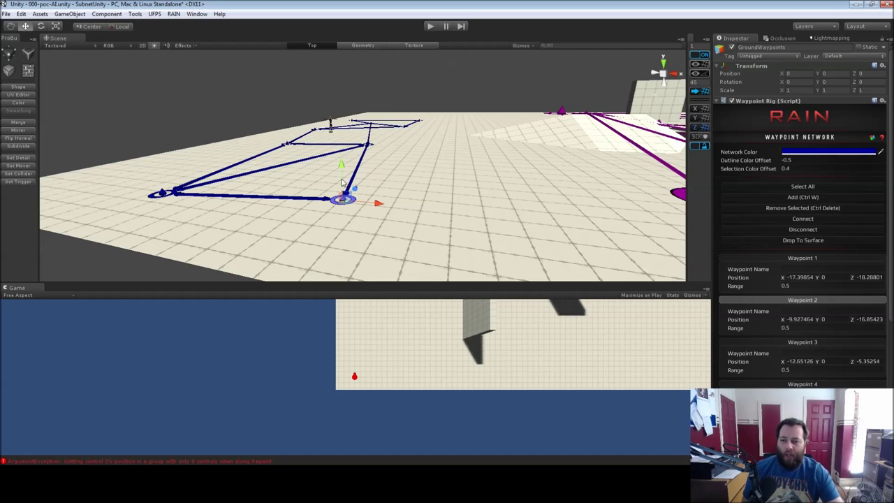
left_click(165, 192)
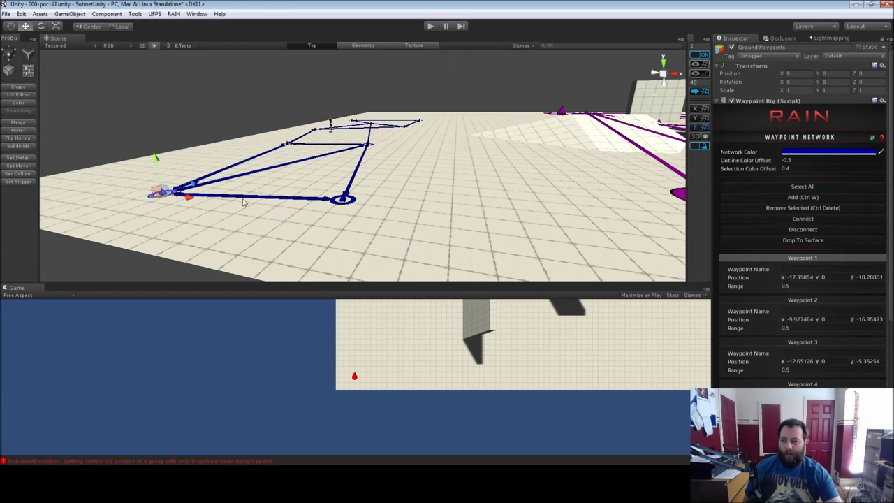
right_click_drag(404, 174, 613, 243)
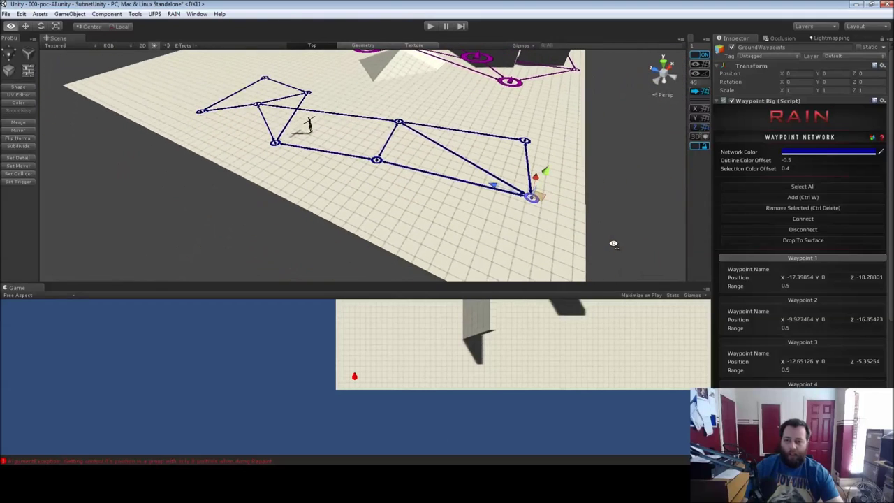
Step: Run the game and follow the guard's patrol along the ground waypoints, selecting and framing the guard
left_click(430, 26)
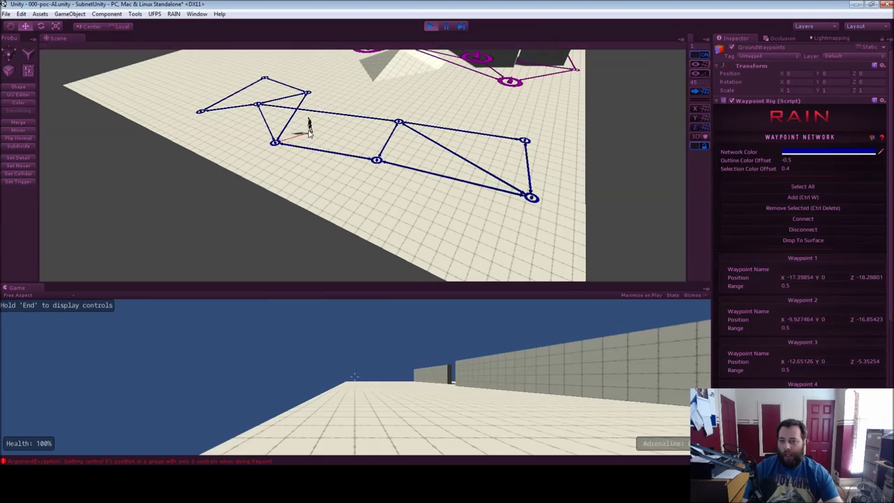
right_click_drag(338, 161, 409, 141)
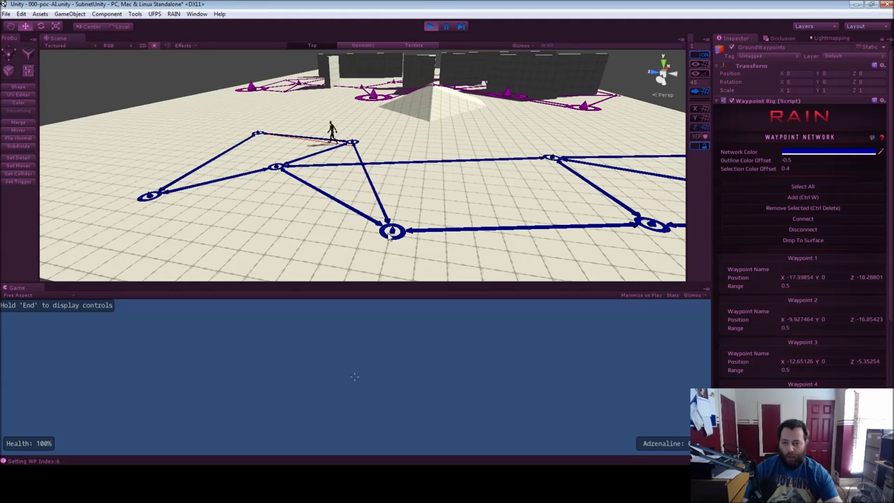
left_click_drag(407, 193, 354, 232, "alt")
left_click_drag(270, 209, 405, 200, "alt")
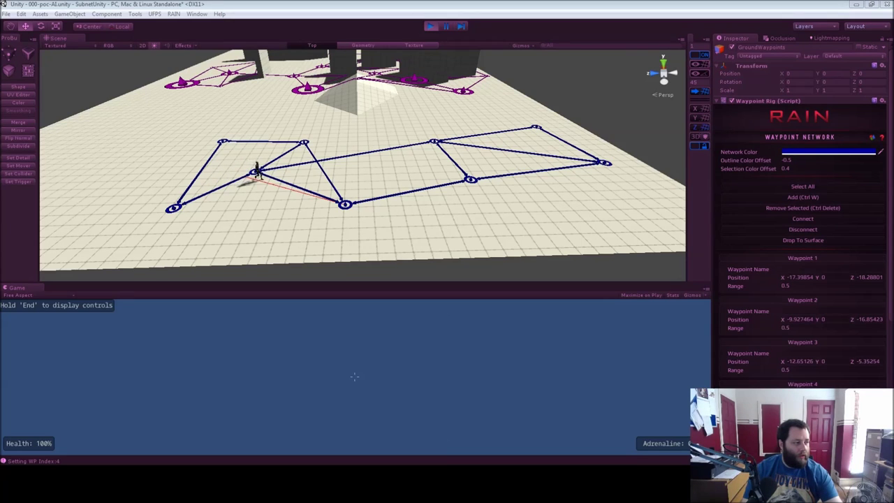
left_click(278, 178)
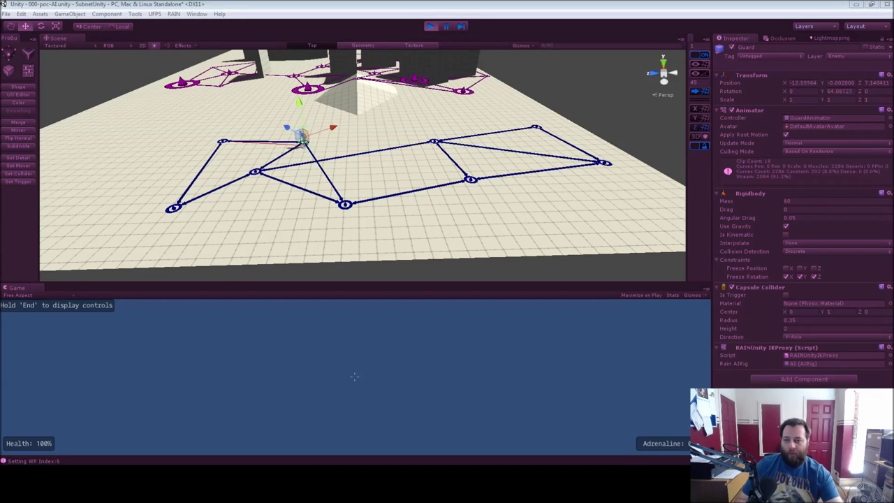
key("f")
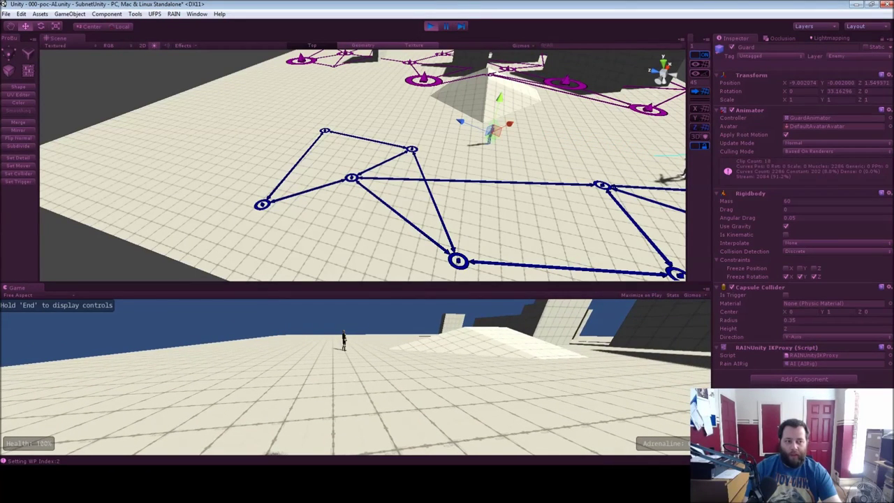
Step: Bring up the Behavior Editor and inspect the GuardAI tree's Byron Detected constraint and Byron Detected For Timer node, then move the editor aside
key("alt+Tab")
left_click_drag(754, 23, 629, 17)
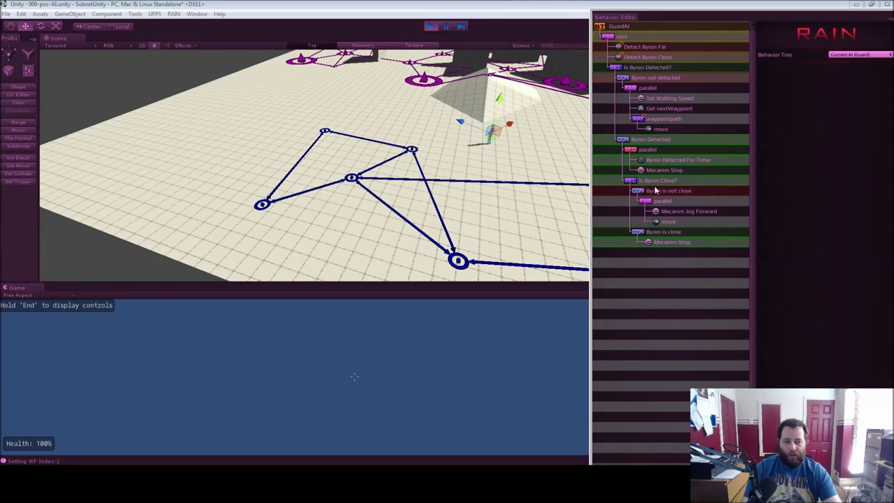
left_click(648, 141)
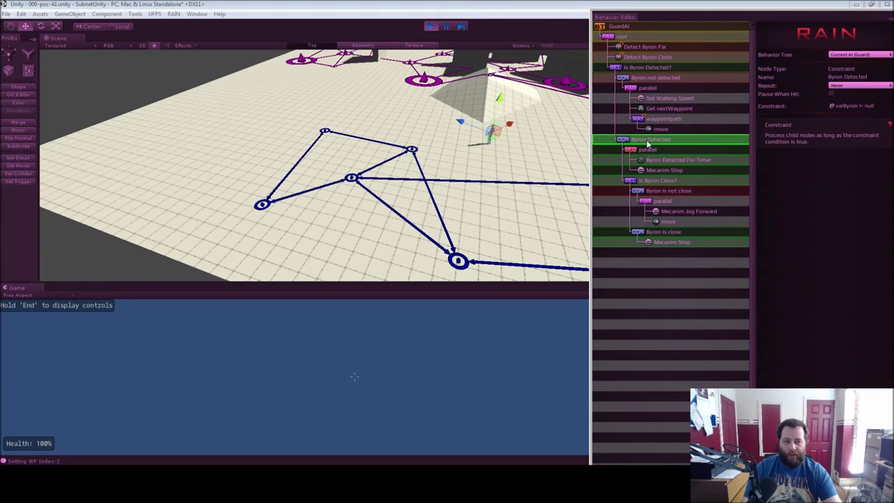
left_click(653, 159)
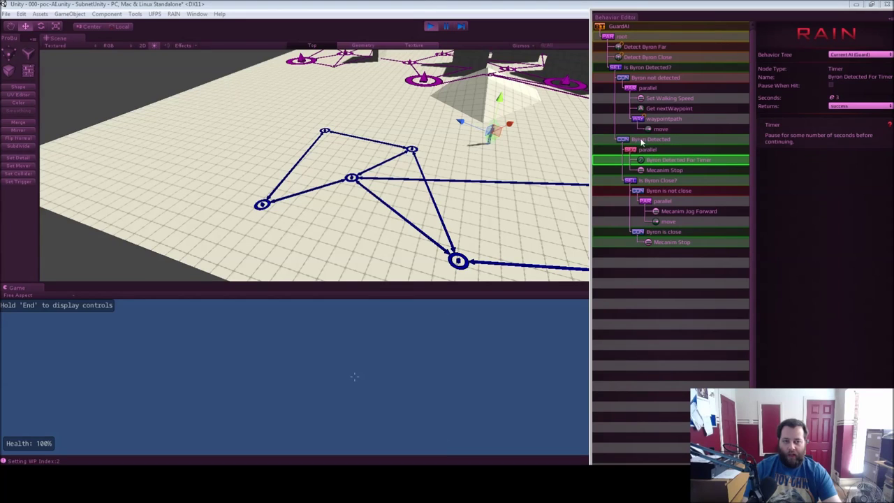
left_click(641, 141)
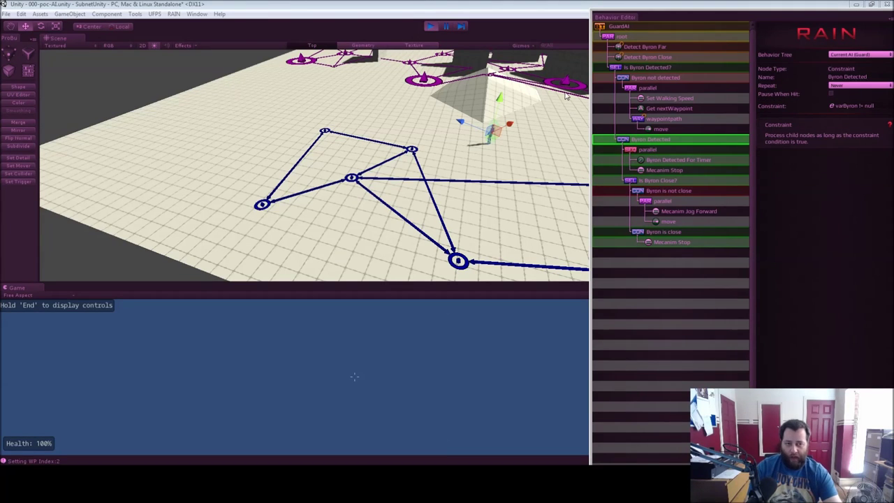
left_click_drag(682, 17, 893, 21)
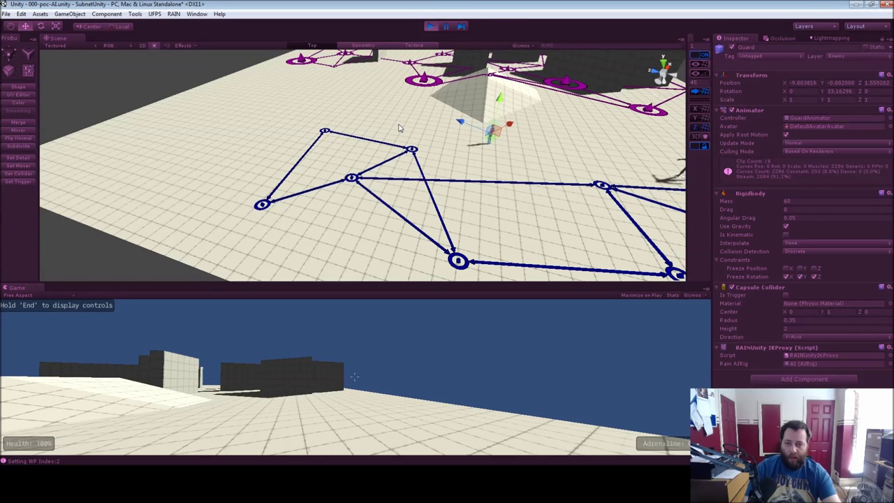
Step: Stop the game and place the guard at X 3, Y 0, Z -6 beside the purple mezzanine network
left_click(430, 26)
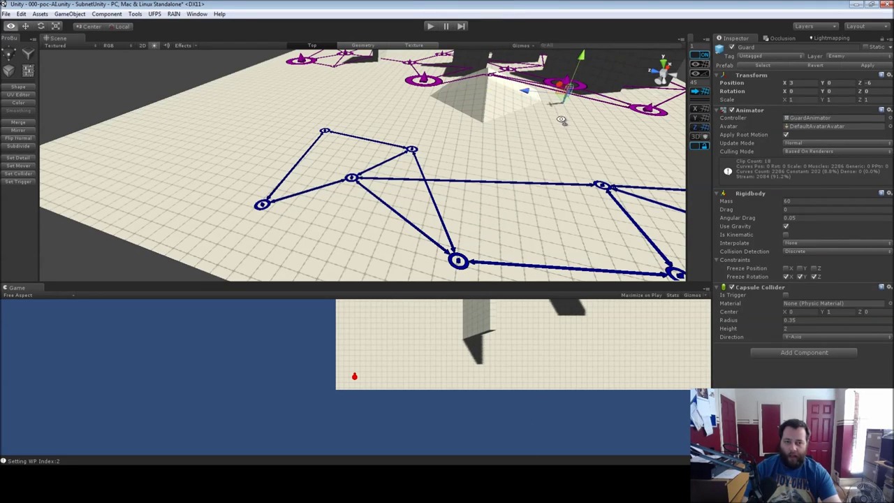
key("f")
left_click_drag(590, 112, 413, 155, "alt")
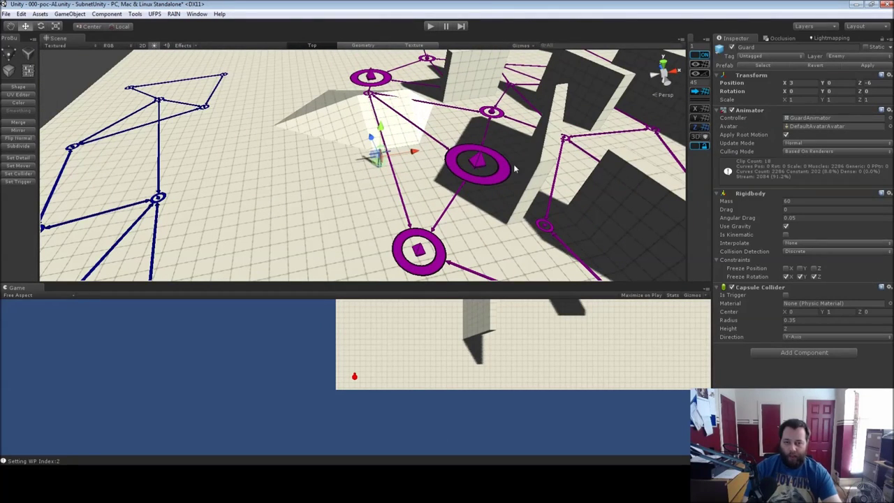
Step: Scale down the large mezzanine waypoint in the wall's shadow nearest the guard
left_click(480, 164)
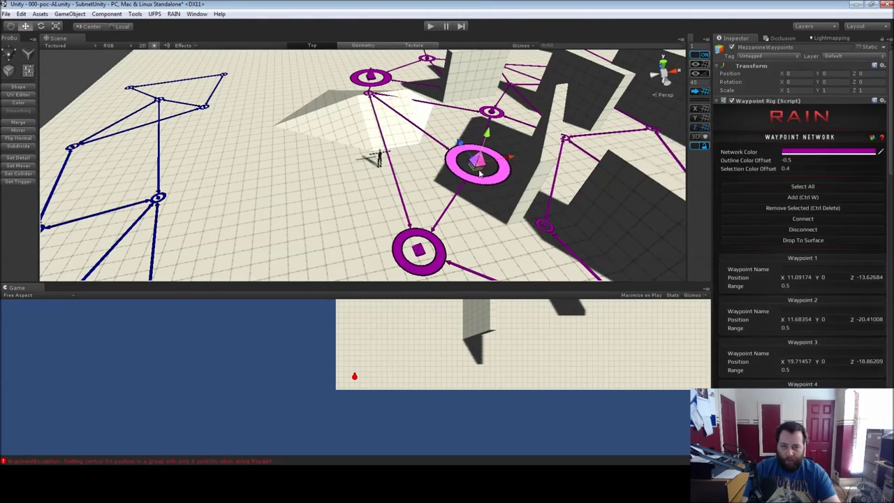
key("r")
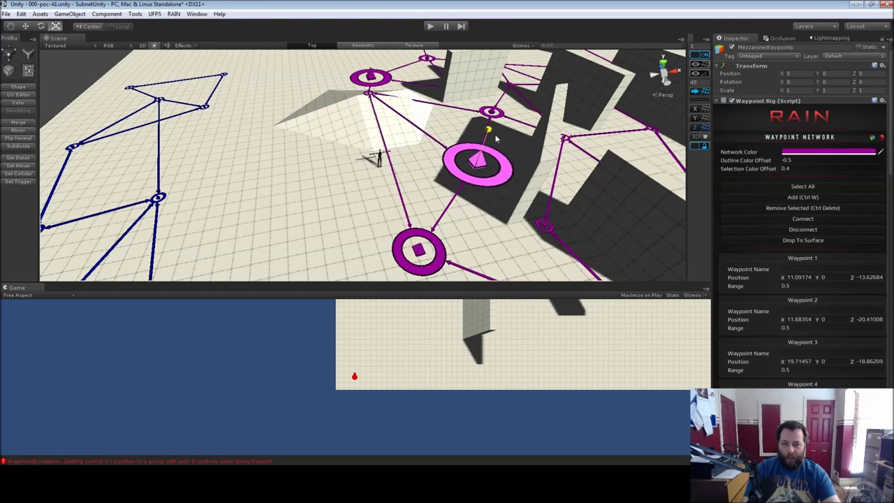
left_click_drag(493, 158, 493, 161)
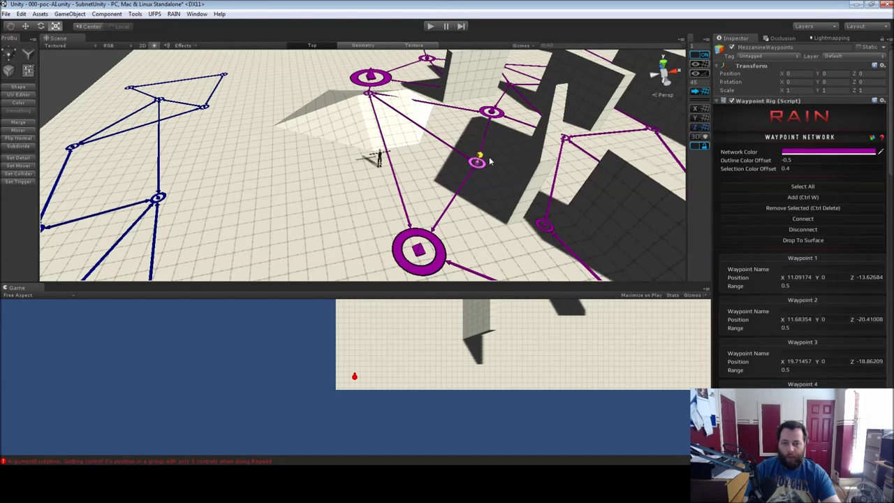
Step: Run the game again and follow the guard's patrol between the walls of the mezzanine waypoint network
left_click(429, 27)
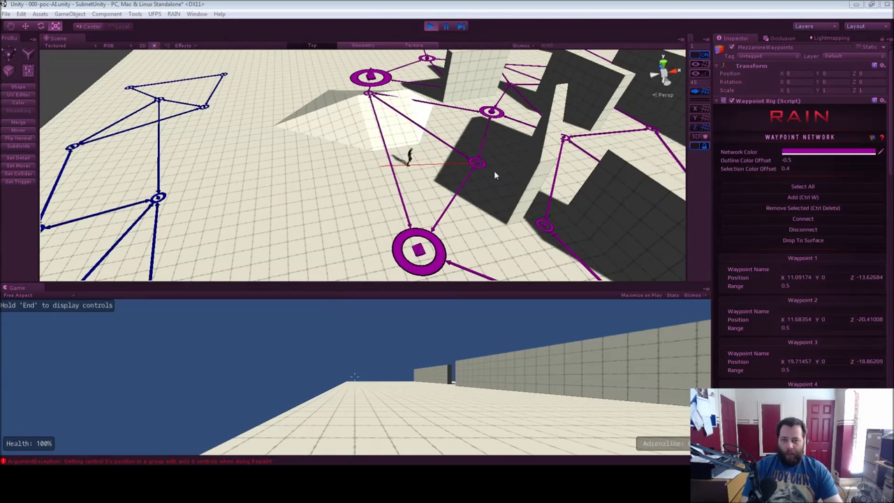
key("f")
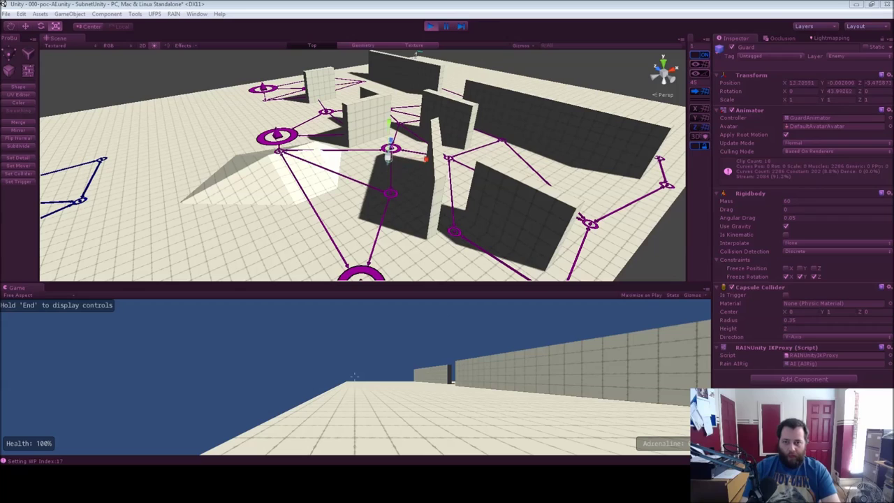
key("f")
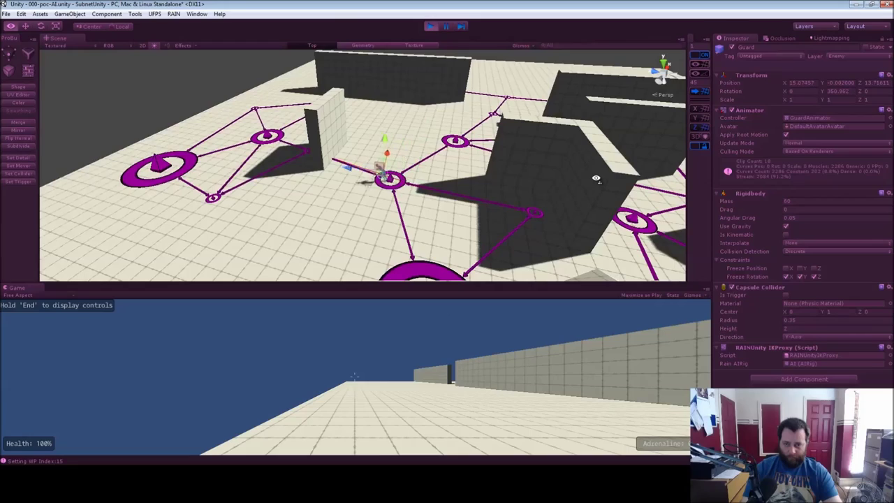
mouse_move(517, 189)
left_mouse_down("alt")
mouse_move(565, 193)
mouse_move(517, 190)
left_mouse_up("alt")
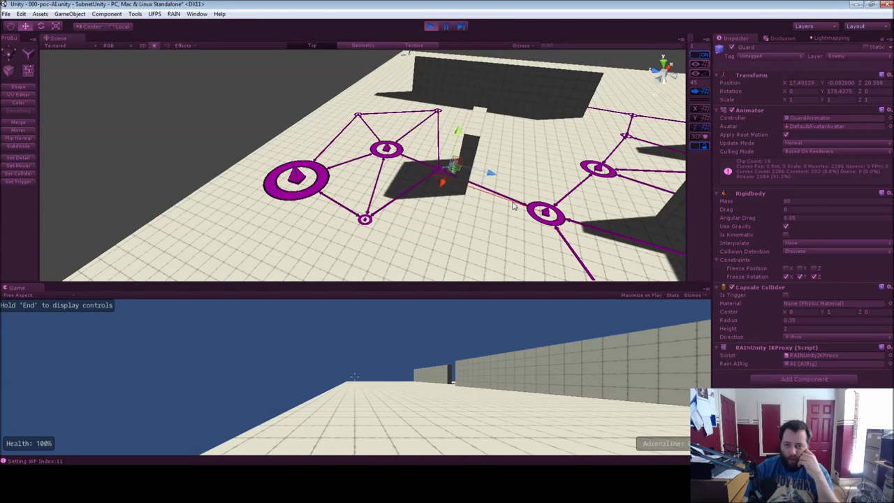
right_click_drag(514, 204, 620, 124)
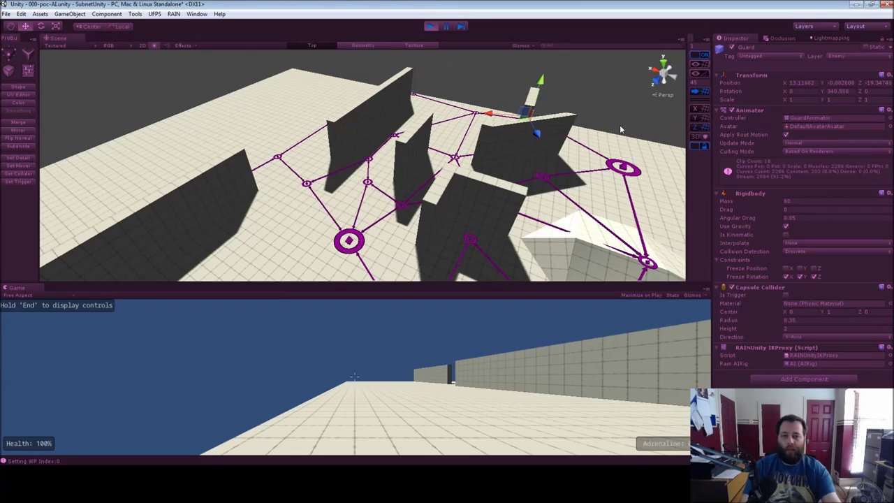
left_click_drag(619, 124, 208, 123, "alt")
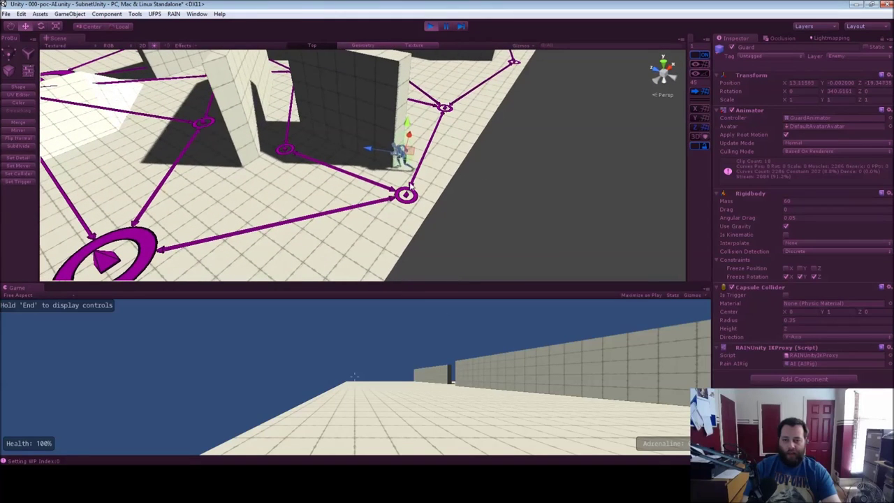
Step: Inspect mezzanine Waypoints 2 and 3 and the connections around the wall where the guard walks
left_click(406, 195)
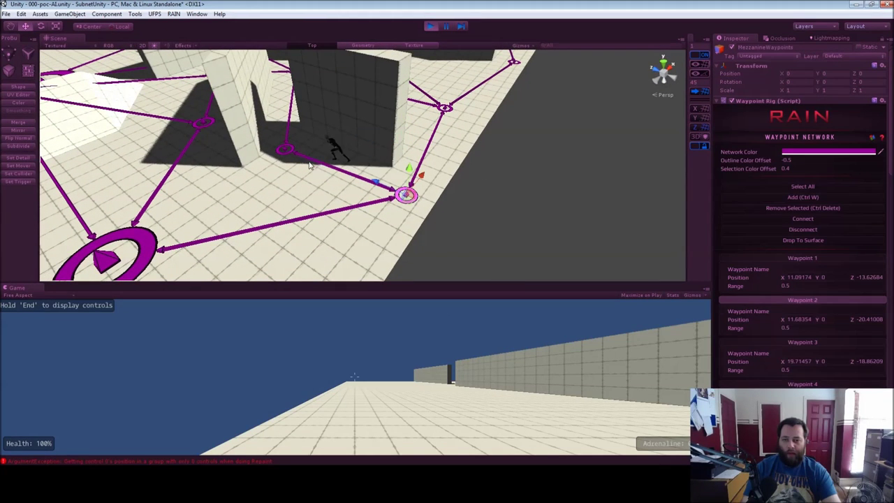
left_click_drag(288, 153, 213, 130, "alt")
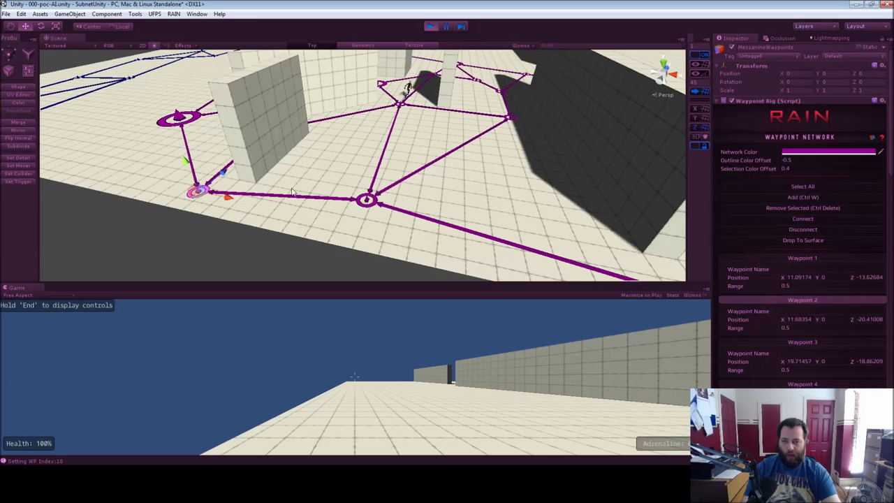
left_click(366, 201)
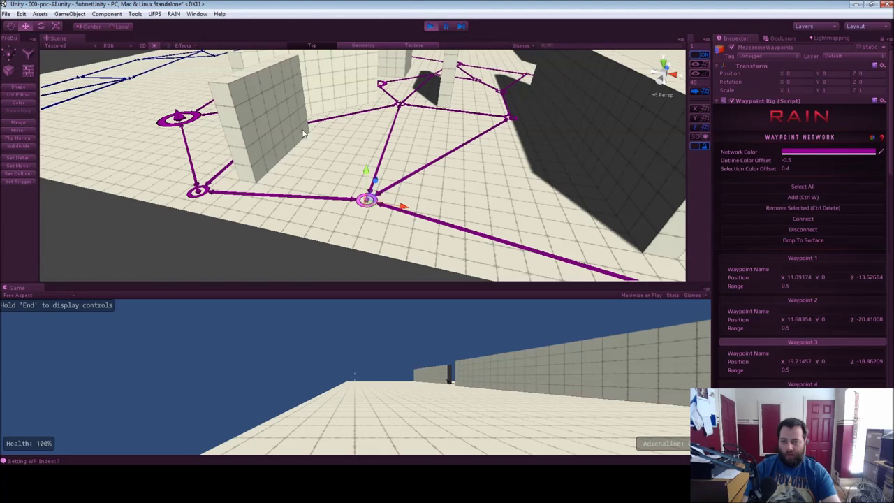
left_click(201, 190)
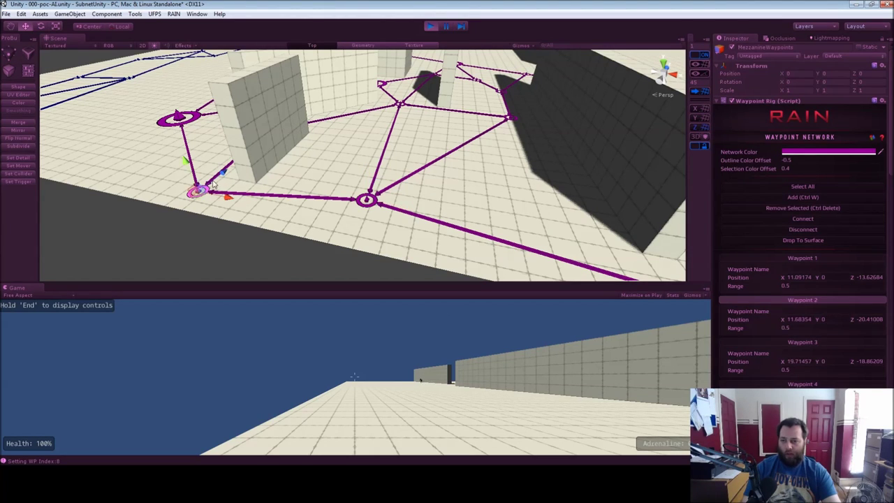
left_click_drag(322, 183, 335, 120, "alt")
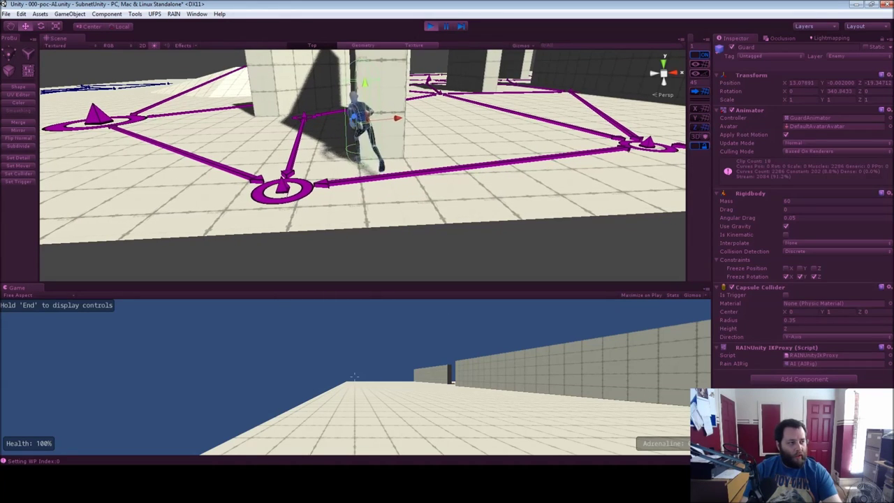
Step: Frame the guard again and observe its route past the mezzanine walls from several angles
left_click(360, 161)
left_click_drag(360, 161, 389, 182, "alt")
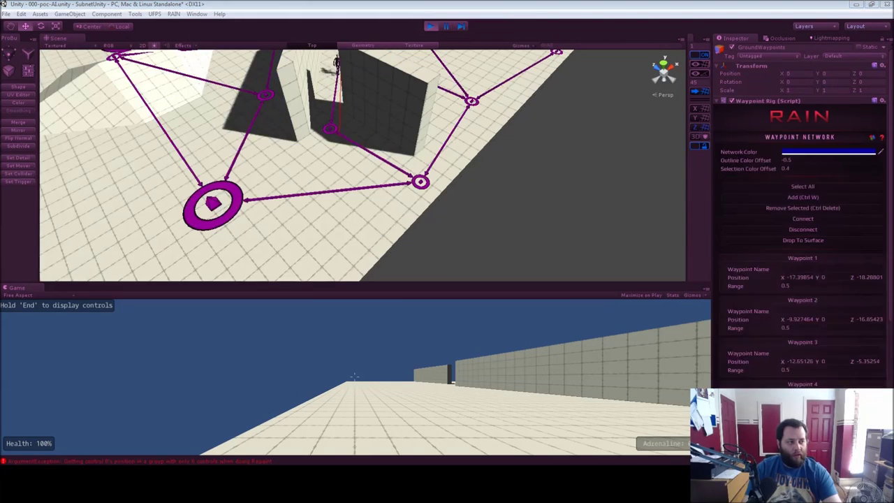
key("f")
left_click_drag(440, 127, 318, 120, "alt")
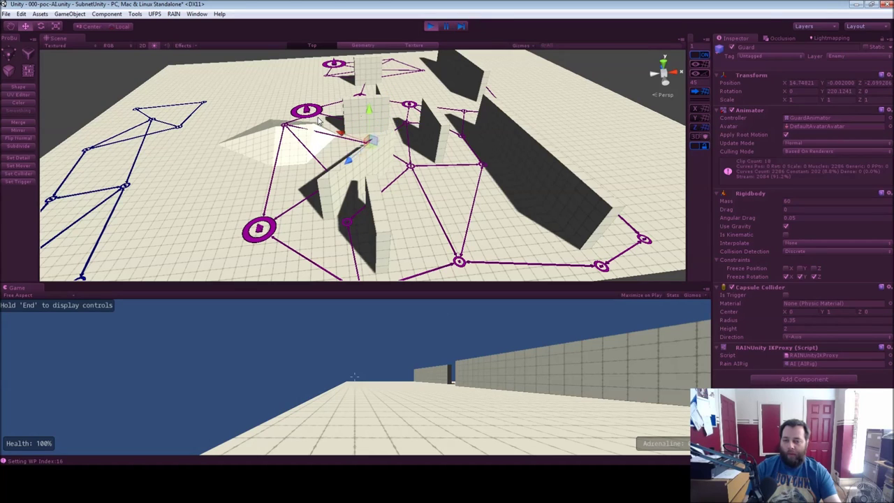
Step: Stop the game and lay out the guard's Animator state graph beside the Scene view
left_click(433, 25)
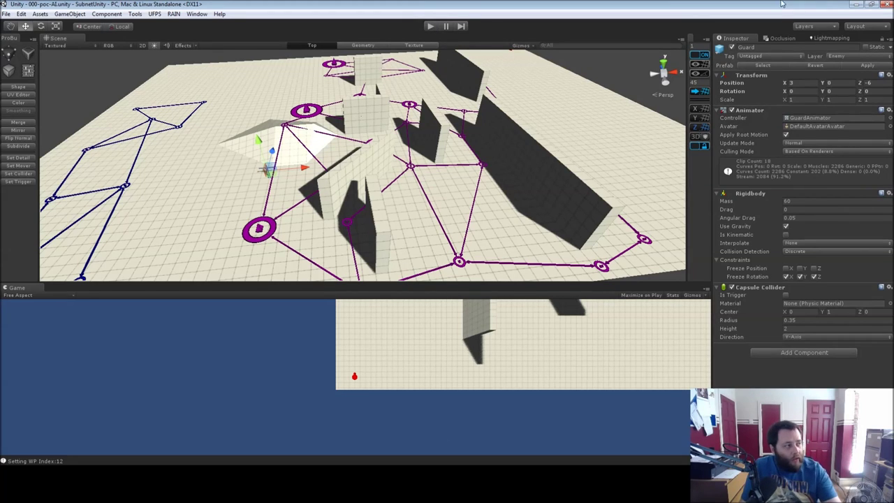
left_click_drag(461, 51, 613, 147)
left_click_drag(471, 173, 311, 194)
left_click(495, 219)
middle_click_drag(535, 160, 626, 219)
middle_click_drag(616, 120, 641, 124)
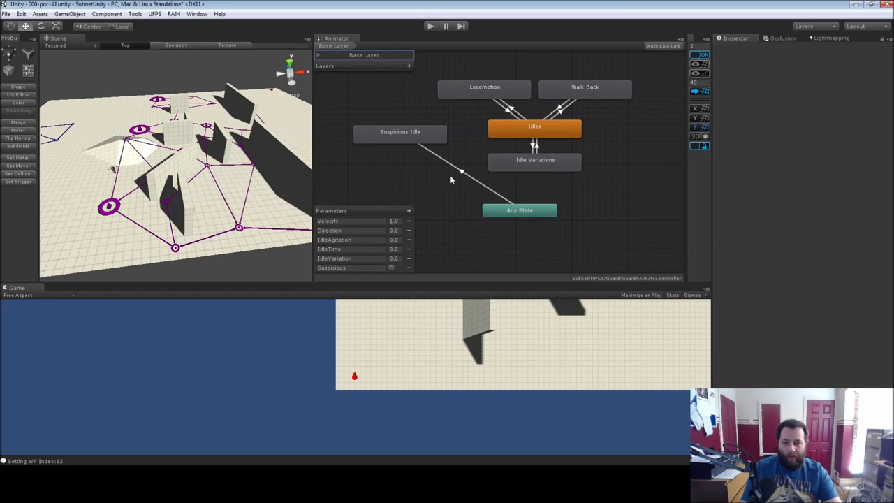
Step: Inspect the Any State, Idle Variations, Suspicious Idle and Idles states and the IdleAgitation parameter in the guard's animator
left_click(512, 212)
left_click(517, 155)
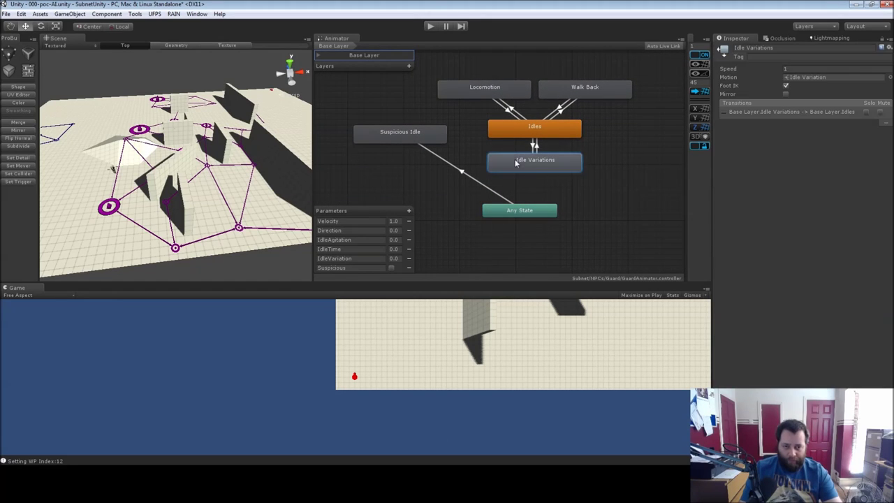
left_click(398, 136)
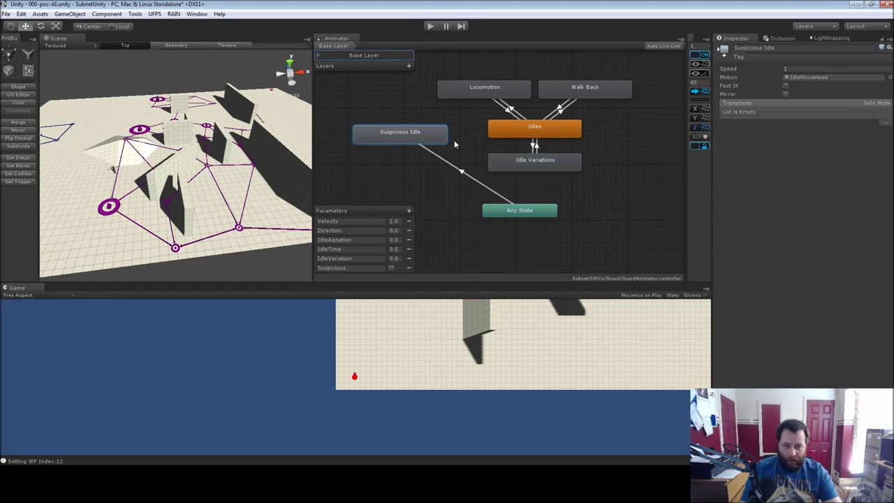
left_click(527, 132)
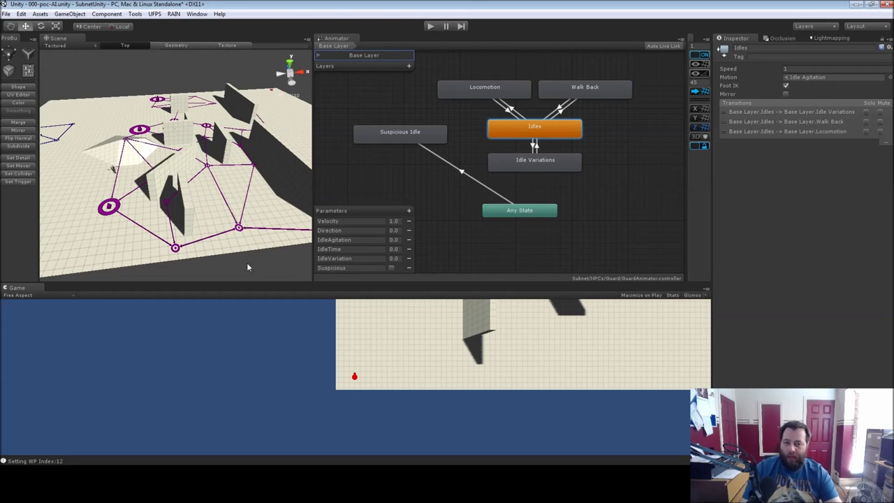
double_click(336, 240)
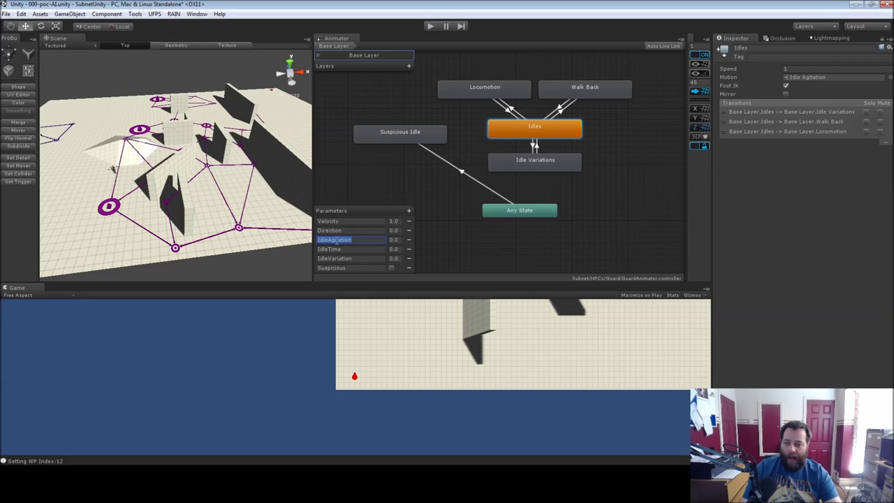
Step: Preview the Idle Agitation blend tree with IdleAgitation at 1 and at 0, and return to the Base Layer
double_click(515, 132)
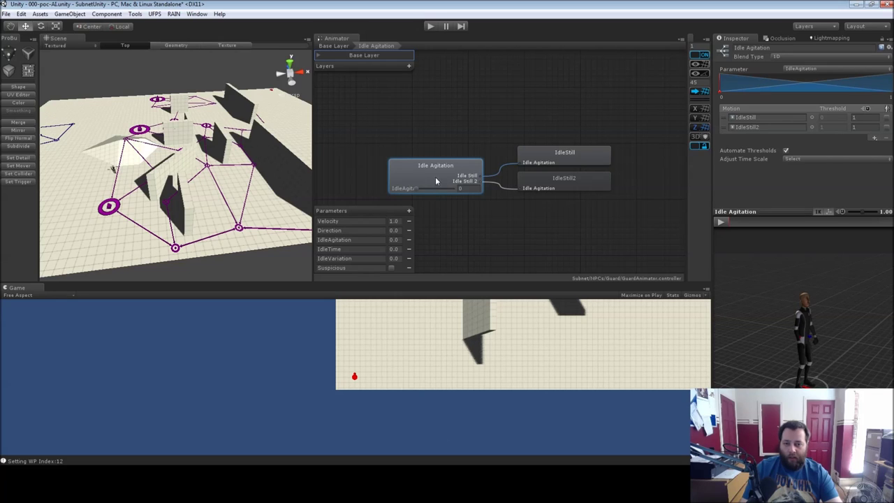
left_click(720, 222)
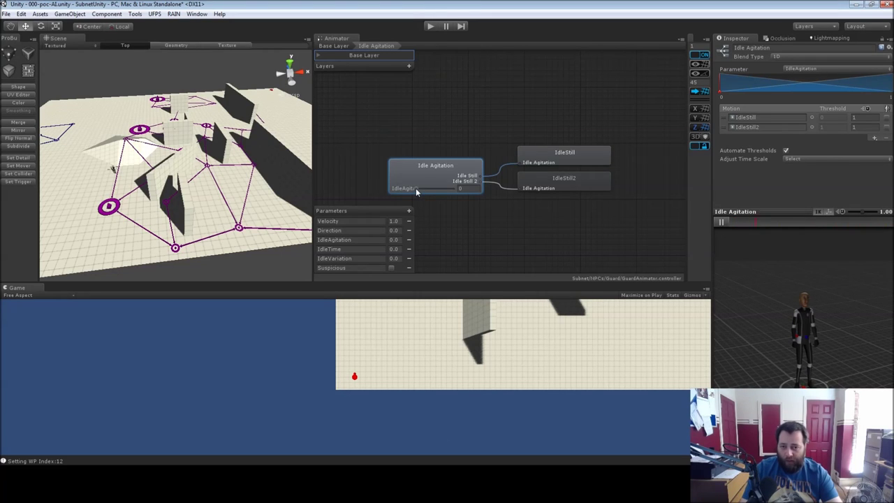
left_click_drag(415, 189, 455, 189)
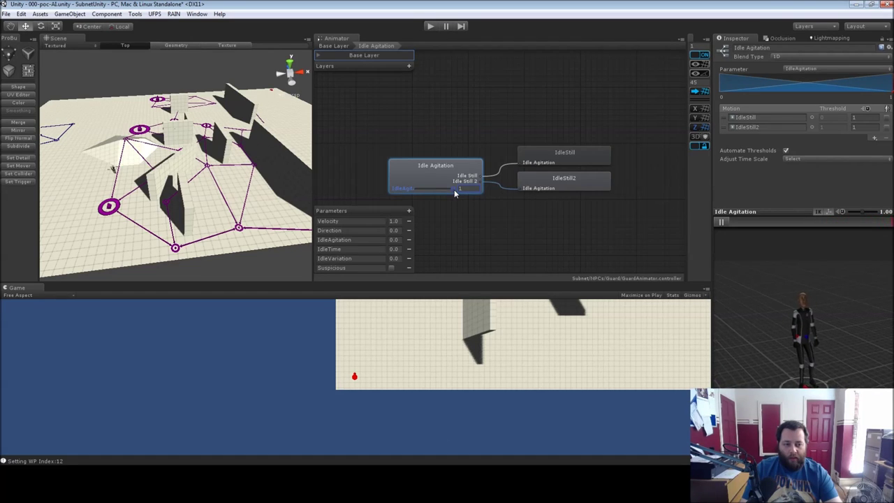
left_click_drag(454, 189, 414, 200)
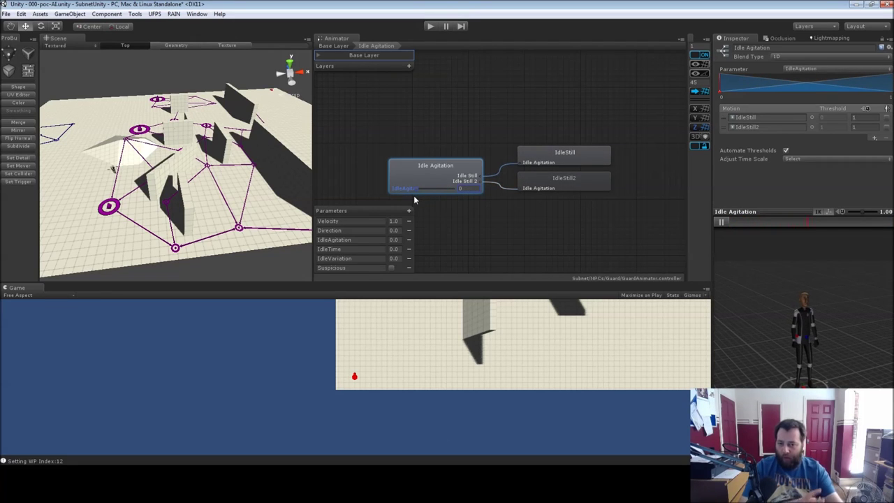
left_click(333, 45)
left_click(609, 187)
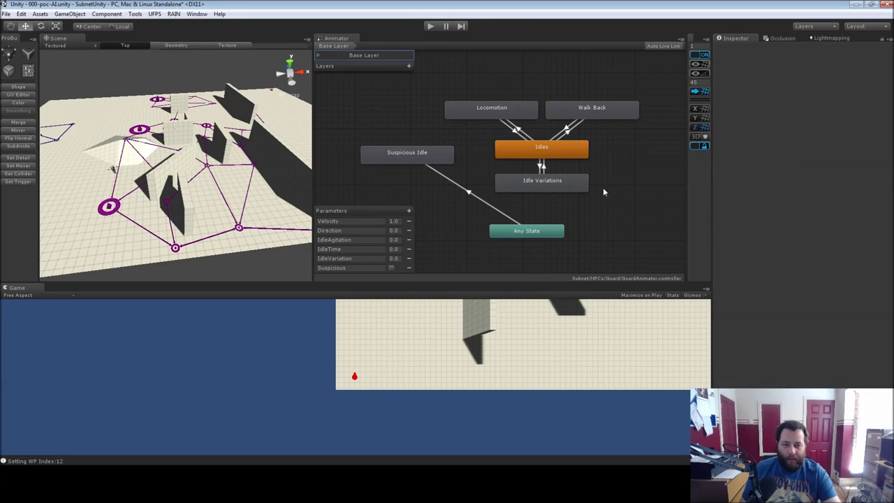
Step: Preview the Idle Variation blend tree with IdleVariation at 1, 2 and 3, and select Idles again in the Base Layer
left_click(510, 185)
double_click(502, 186)
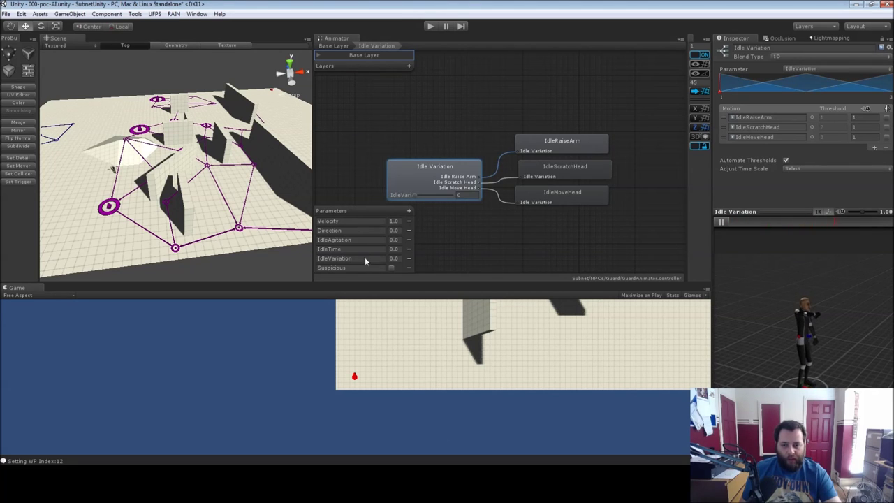
left_click(459, 194)
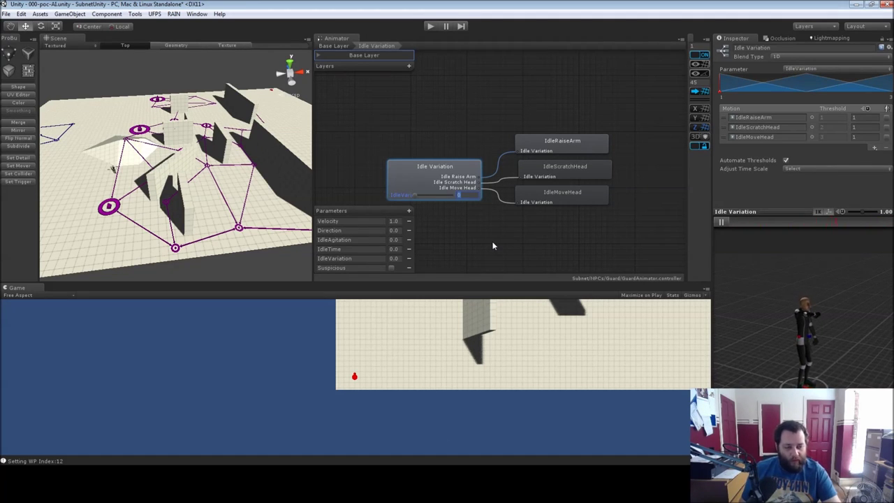
type("1")
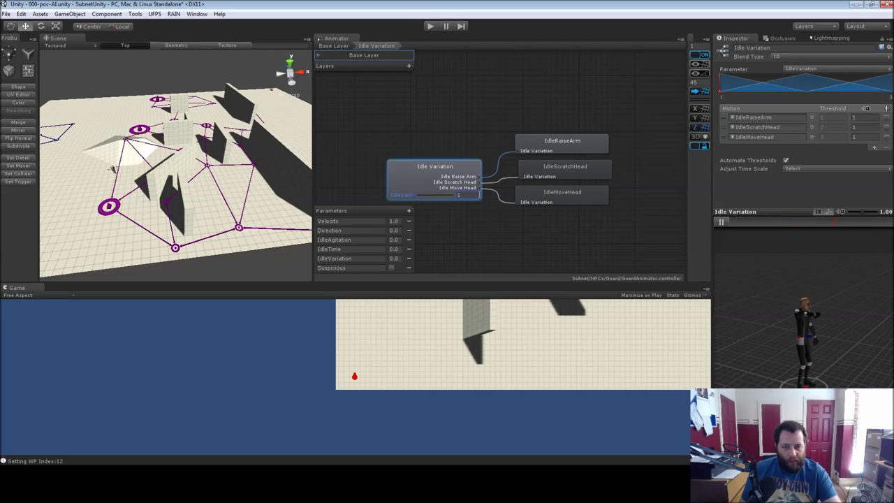
left_click(460, 194)
left_click(460, 194)
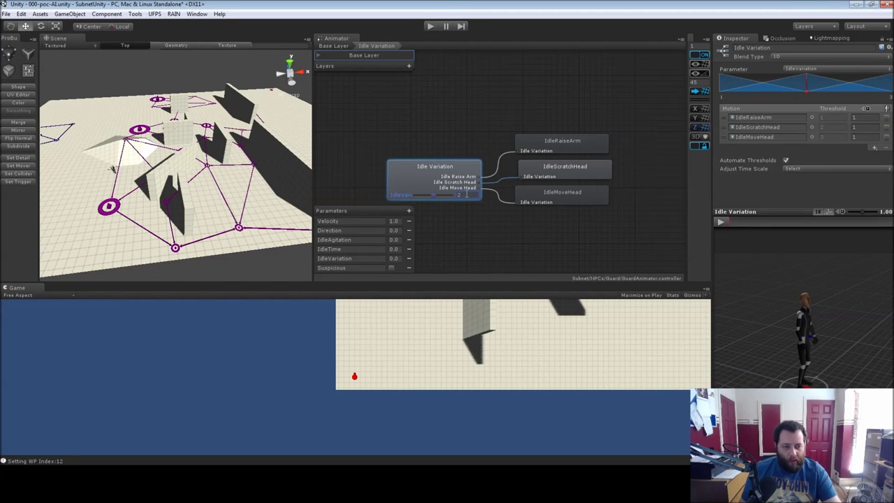
left_click(720, 221)
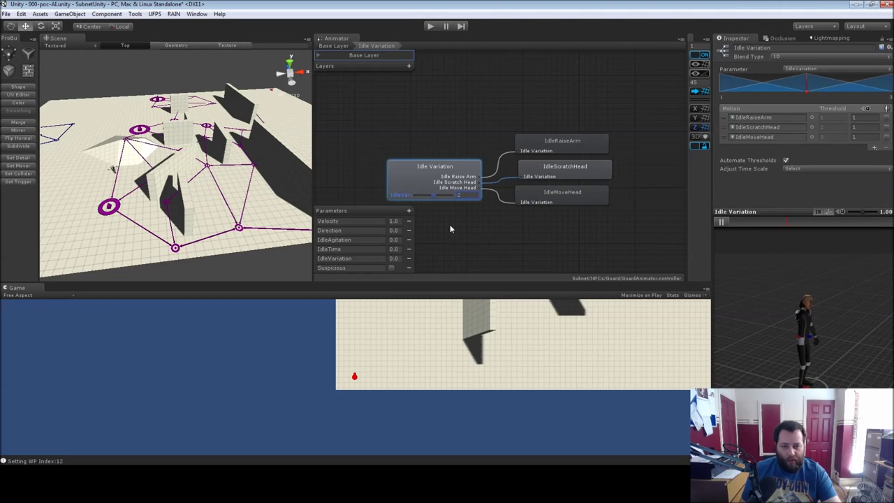
left_click_drag(461, 195, 461, 195)
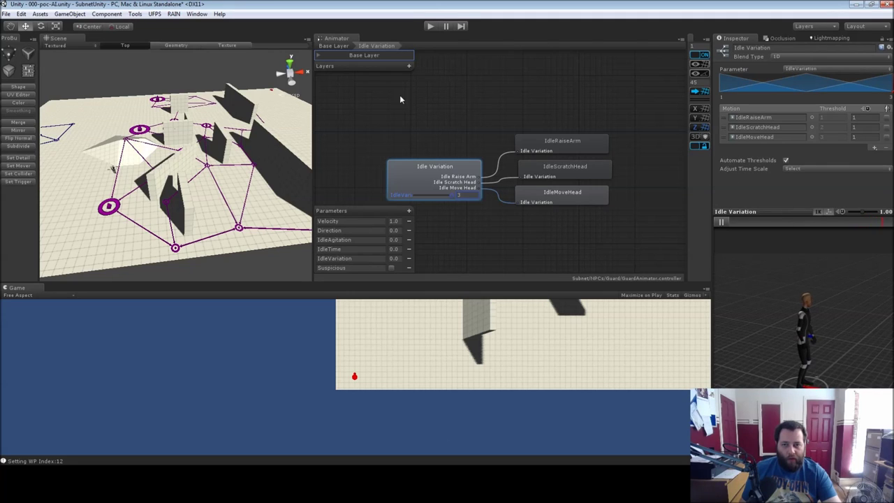
left_click(333, 46)
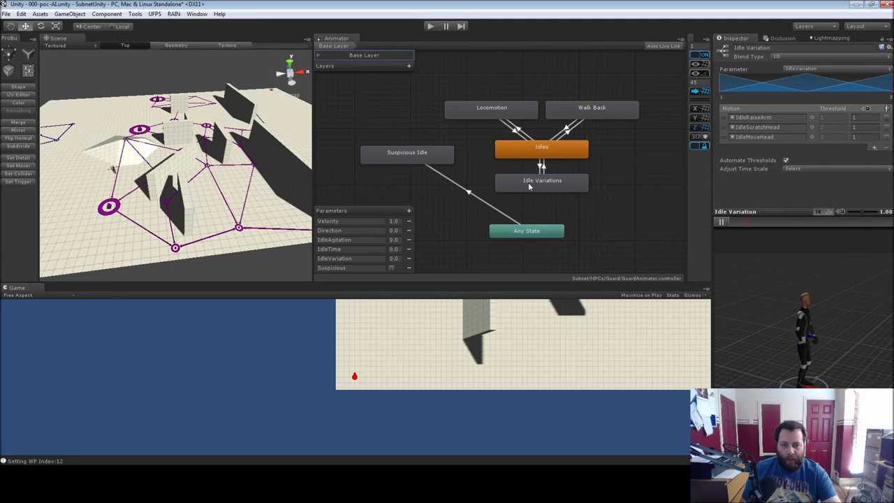
left_click(525, 153)
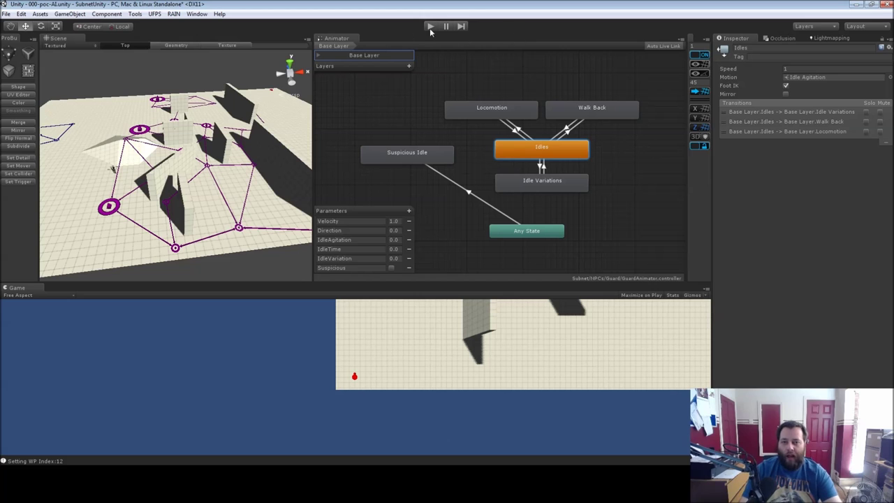
Step: Turn on Show Visual for the eyesSensor of the guard's AI and view its range in the scene
right_click_drag(189, 237, 178, 146)
left_click(180, 147)
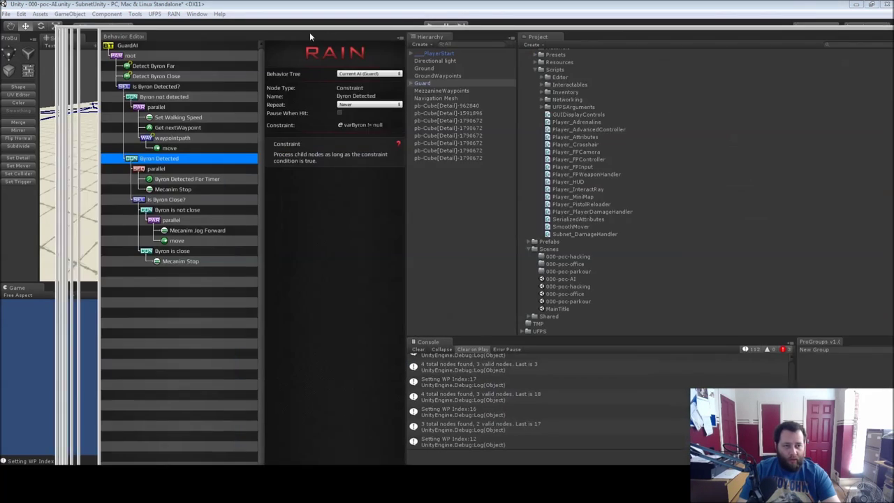
left_click_drag(310, 32, 893, 33)
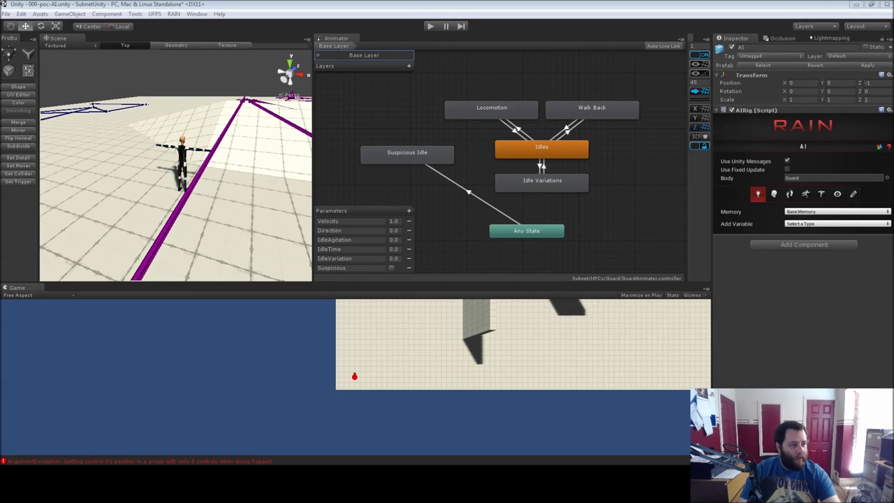
left_click(838, 195)
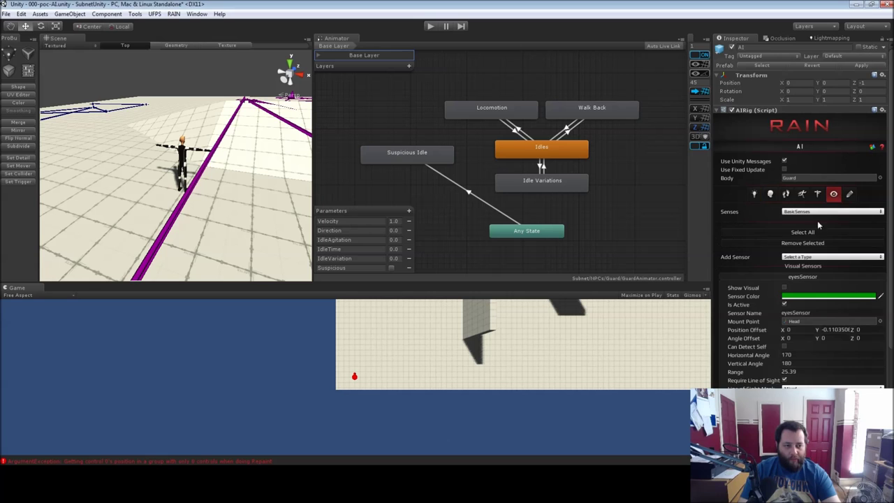
left_click(783, 287)
left_click_drag(147, 140, 403, 158, "alt")
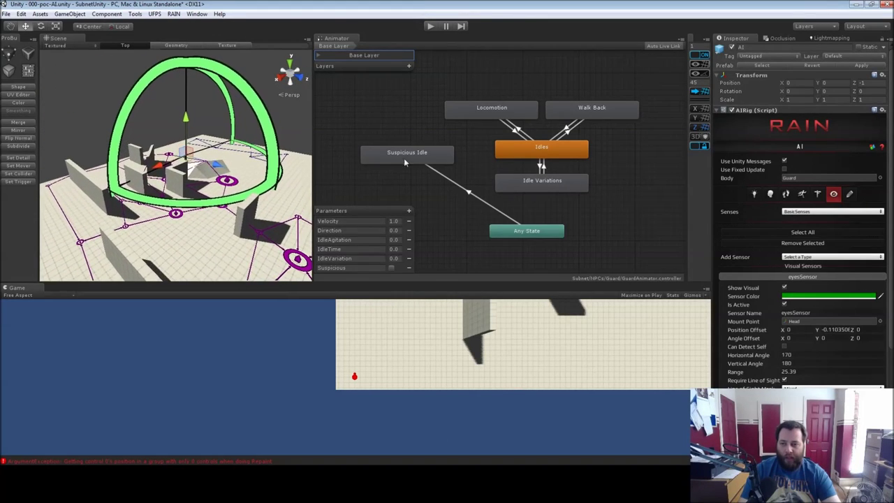
Step: Play-test the guard with its Suspicious parameter turned on, and run the game a second time with it off
left_click(430, 27)
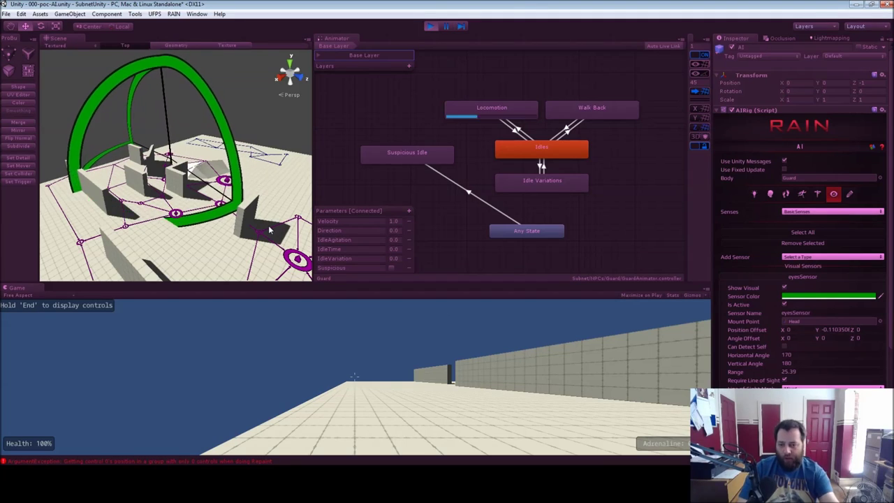
left_click(275, 343)
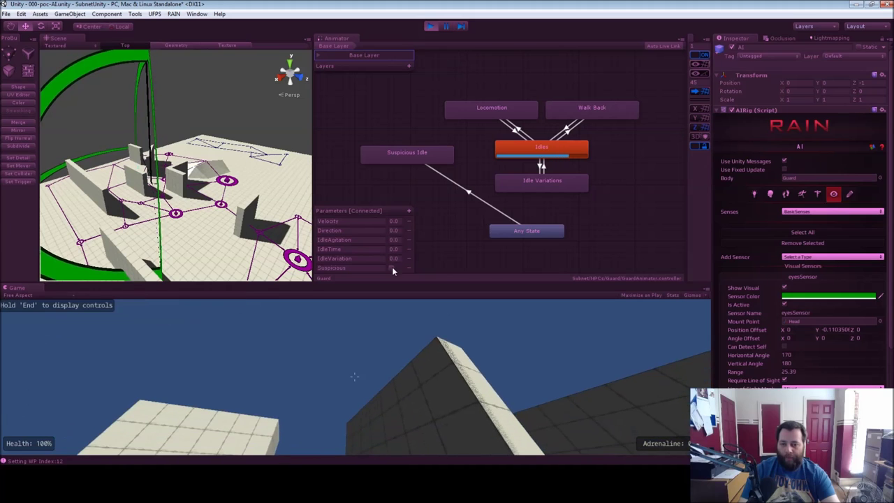
left_click(392, 268)
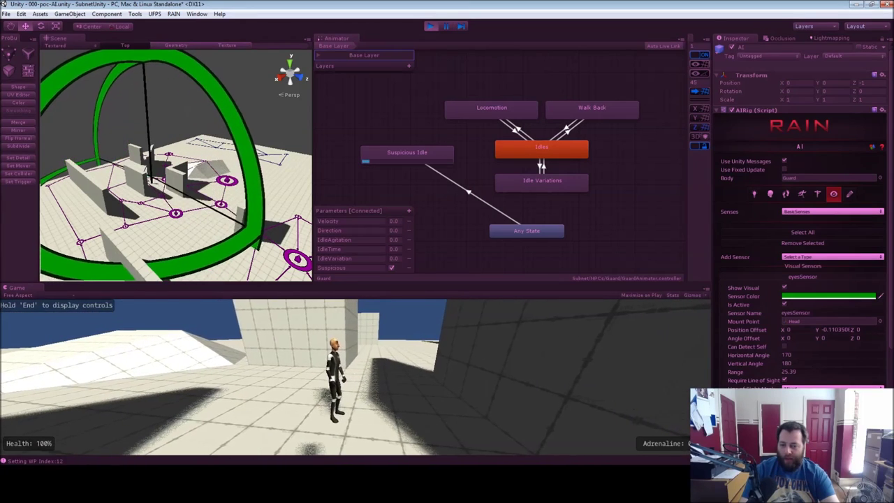
left_click(431, 26)
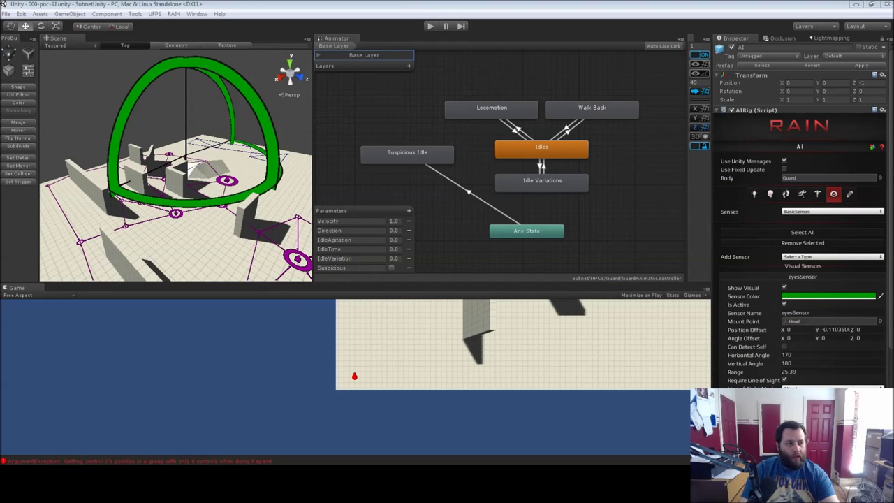
left_click(428, 26)
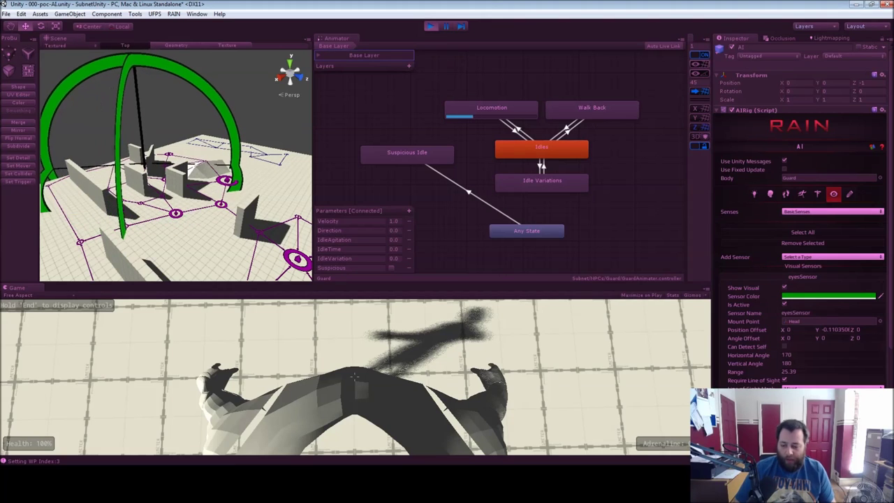
left_click(430, 26)
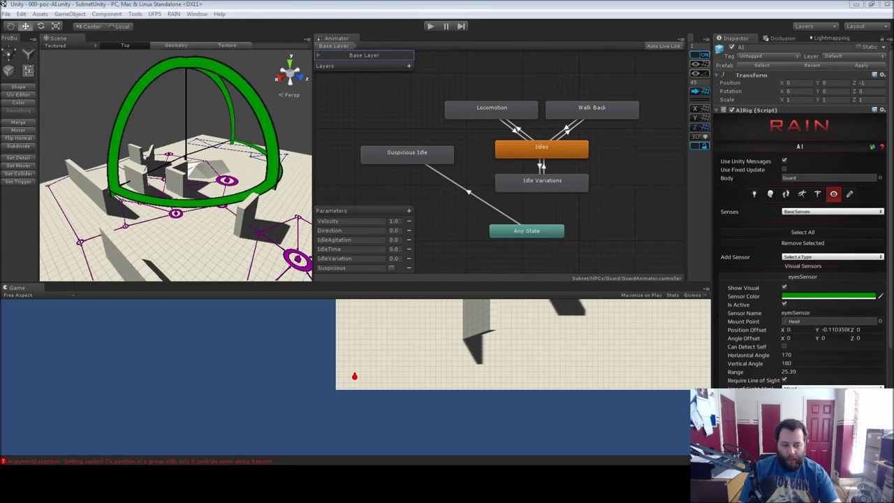
Step: Switch to Windows Explorer and browse to the image files on the Storage (D:) drive
right_click(768, 331)
left_click(732, 279)
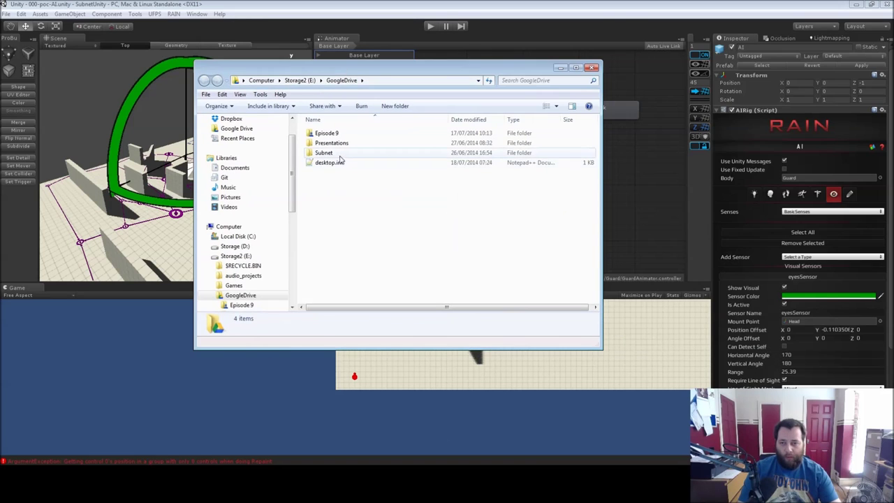
double_click(337, 155)
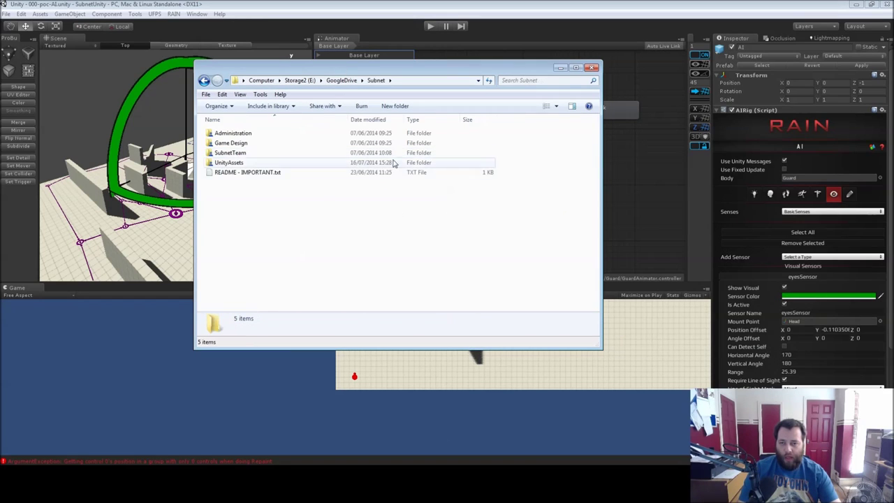
left_click(261, 79)
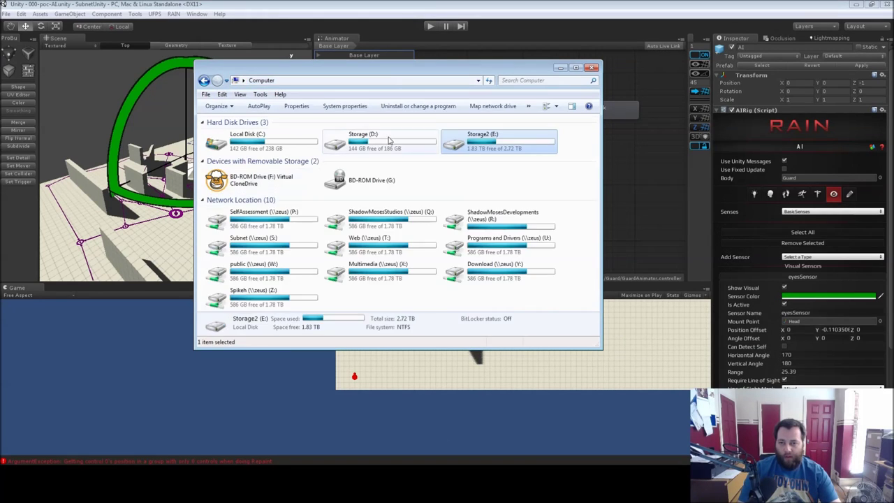
double_click(388, 140)
scroll(315, 252, "down", 4)
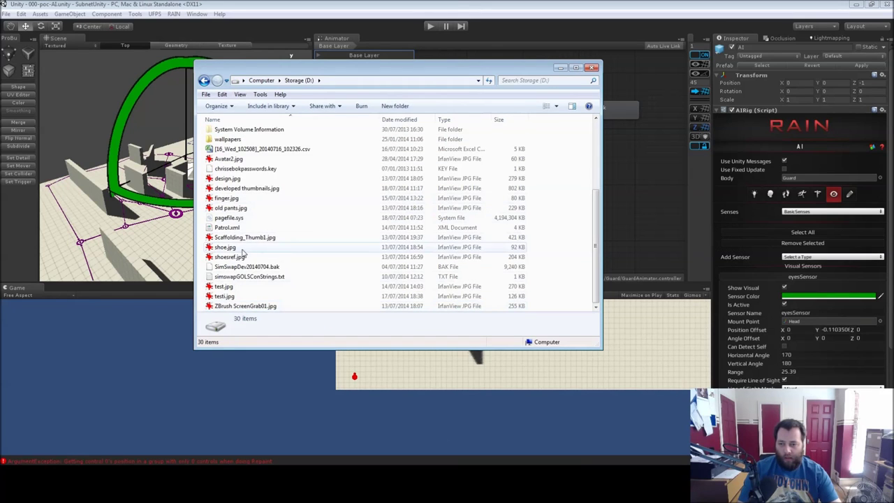
Step: Open test.jpg in the image viewer, examine the hooded character sculpt from all four angles, and close the image
left_click(223, 286)
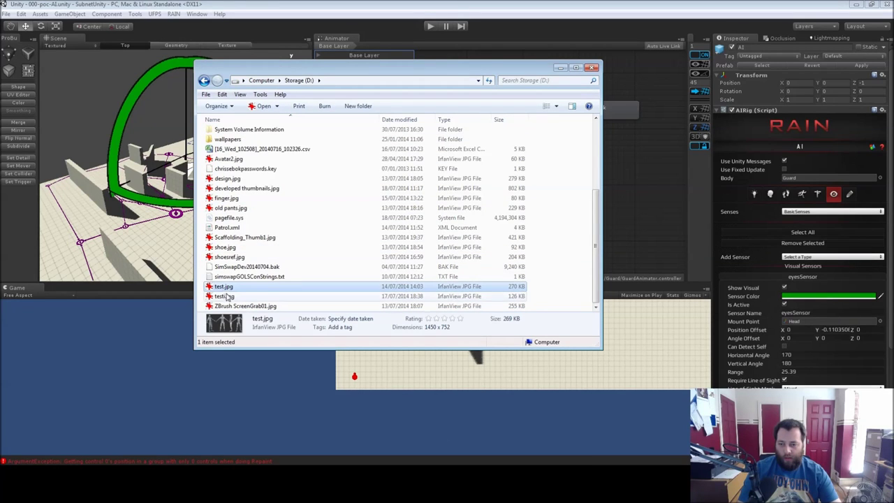
left_click(225, 296)
left_click(221, 289)
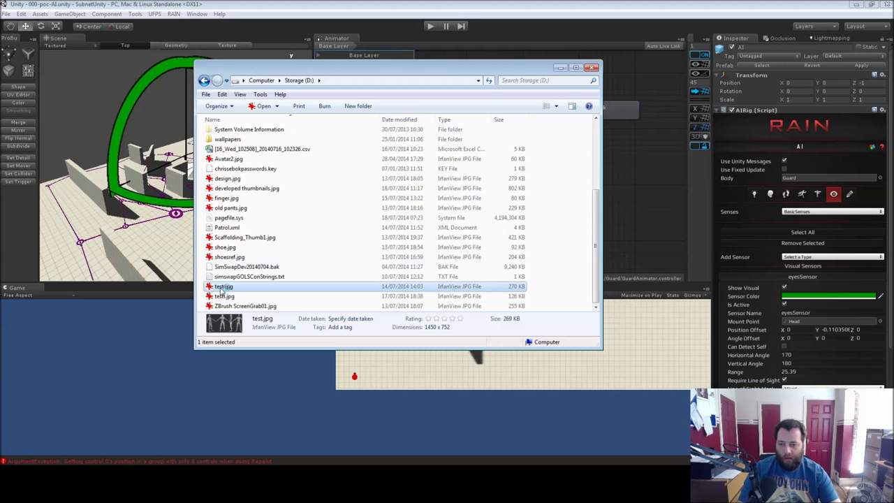
double_click(221, 289)
left_click_drag(440, 68, 340, 40)
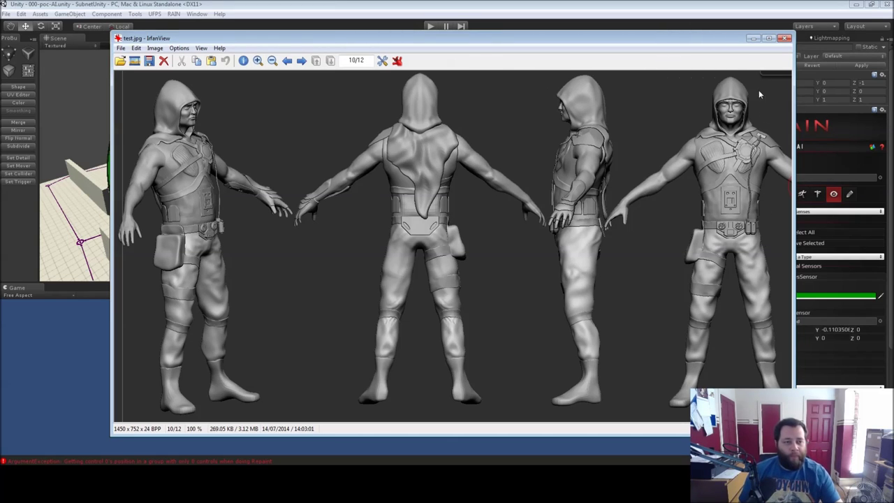
left_click(787, 40)
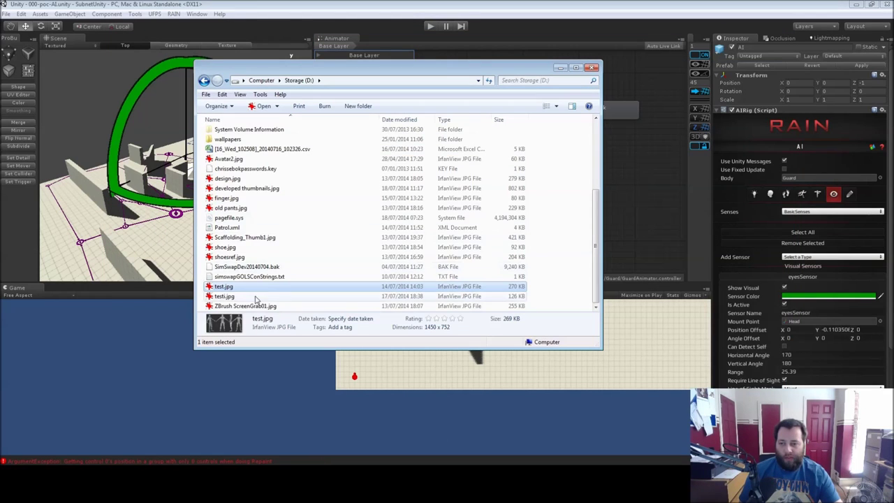
Step: Look through the other images on the drive, open Scaffolding_Thumb1.jpg to examine the scaffolding model, and close it
left_click(229, 256)
left_click(225, 247)
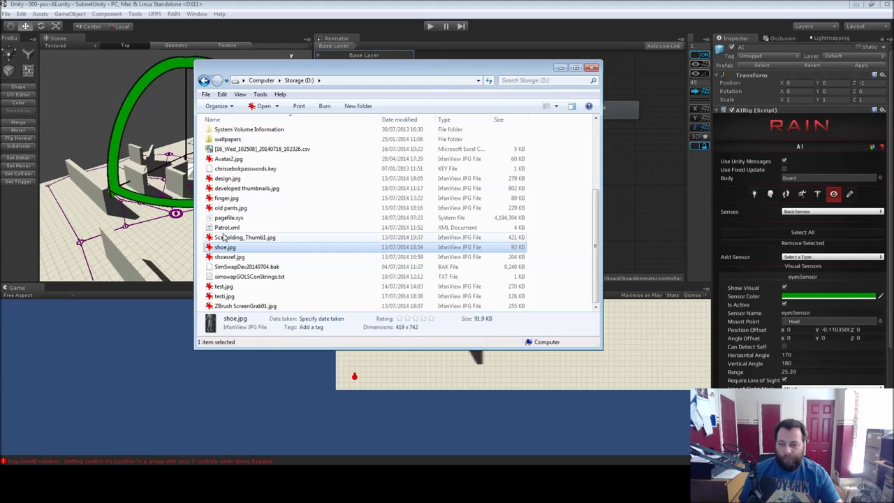
left_click(223, 238)
left_click(226, 209)
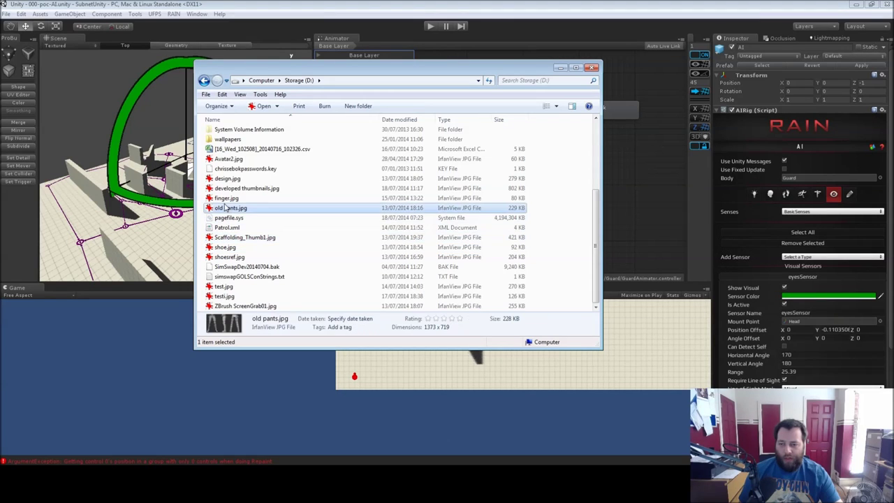
left_click(224, 199)
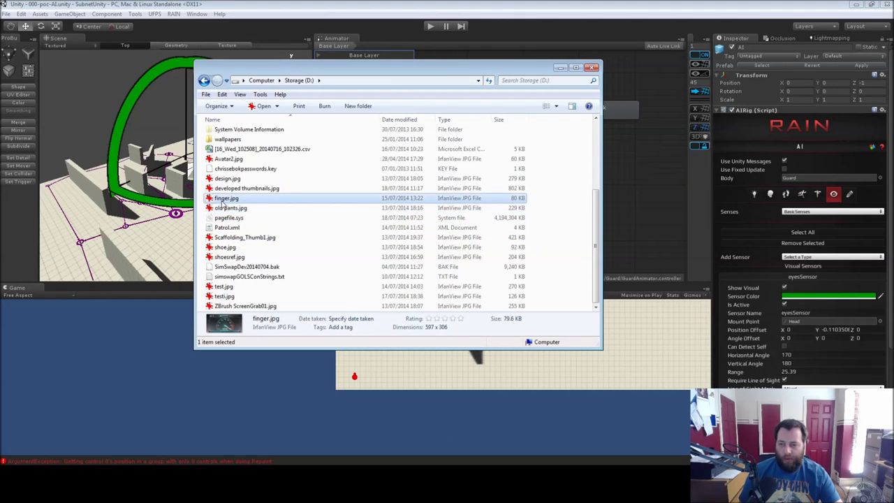
left_click(235, 189)
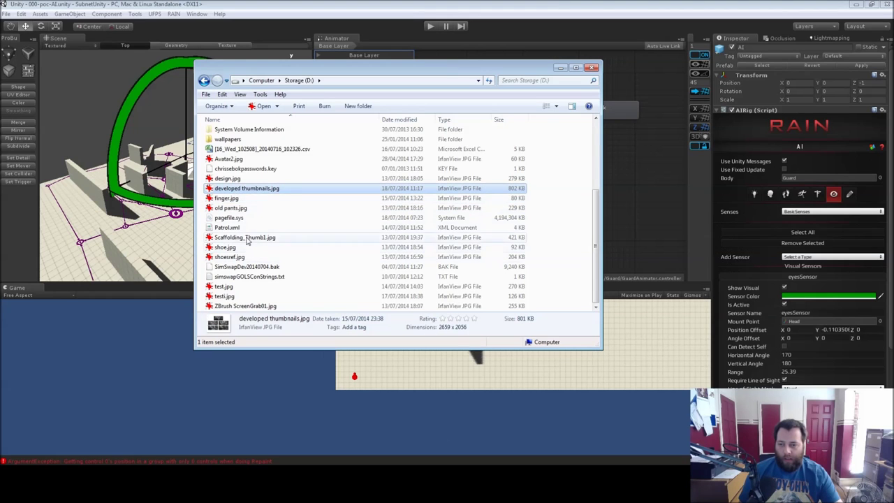
left_click(252, 238)
double_click(250, 240)
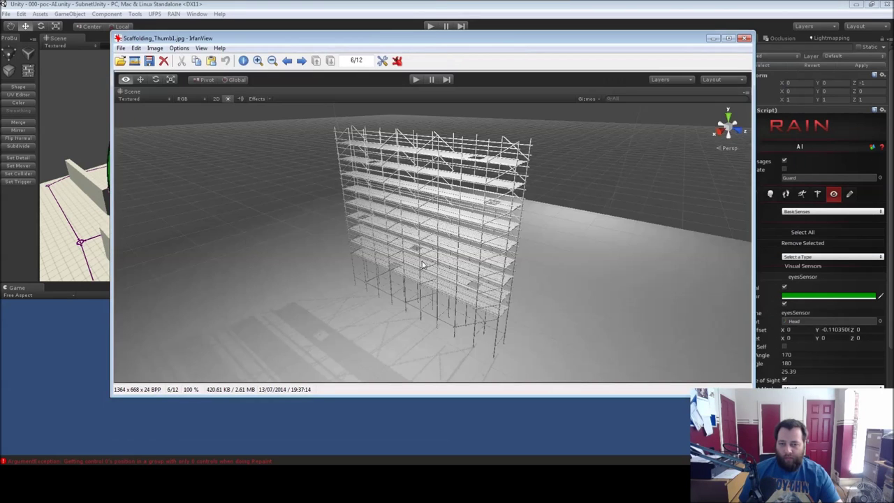
left_click_drag(313, 43, 311, 63)
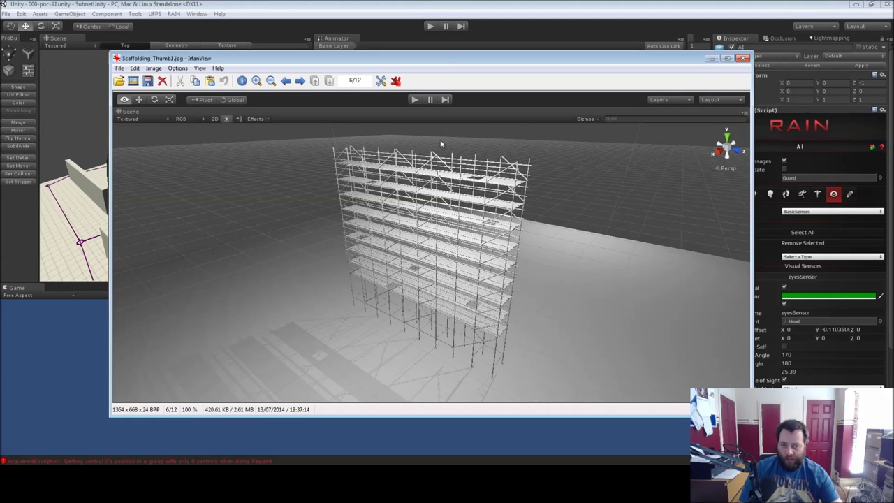
left_click(744, 58)
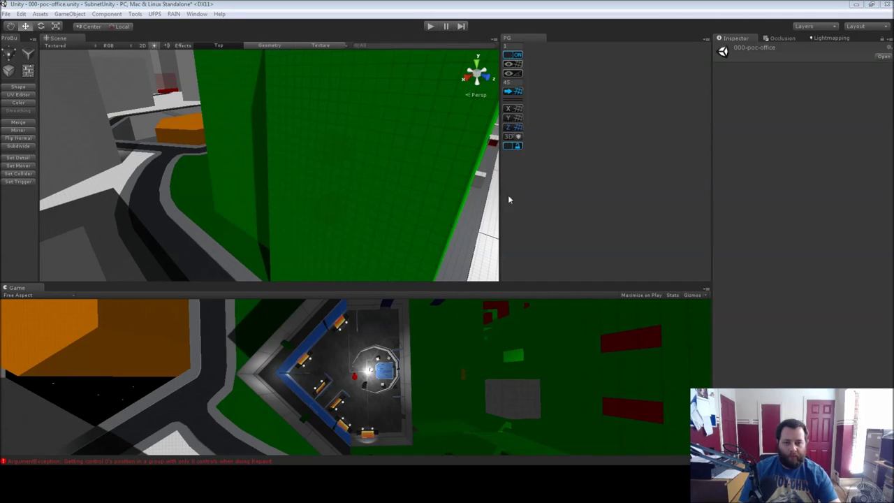
Step: Examine the 000-poc-office level, from the streets around the green building to the blue meeting table inside the office
right_click_drag(327, 119, 572, 135)
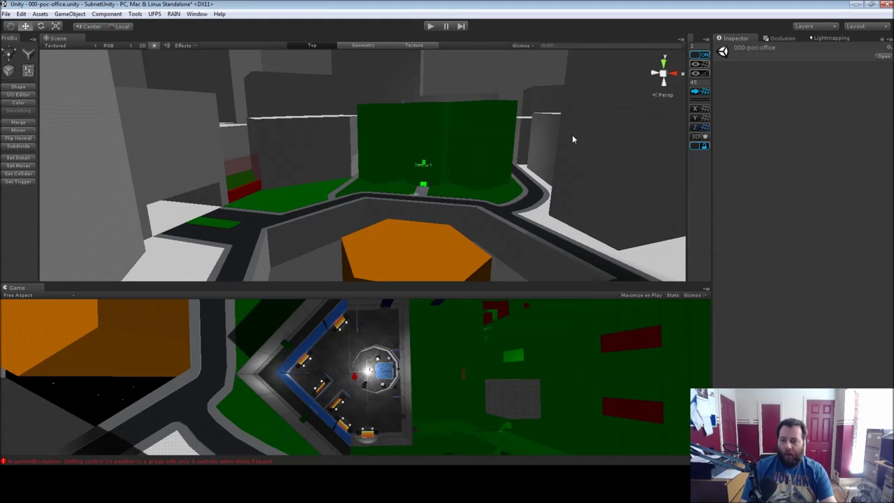
right_click_drag(317, 187, 290, 177)
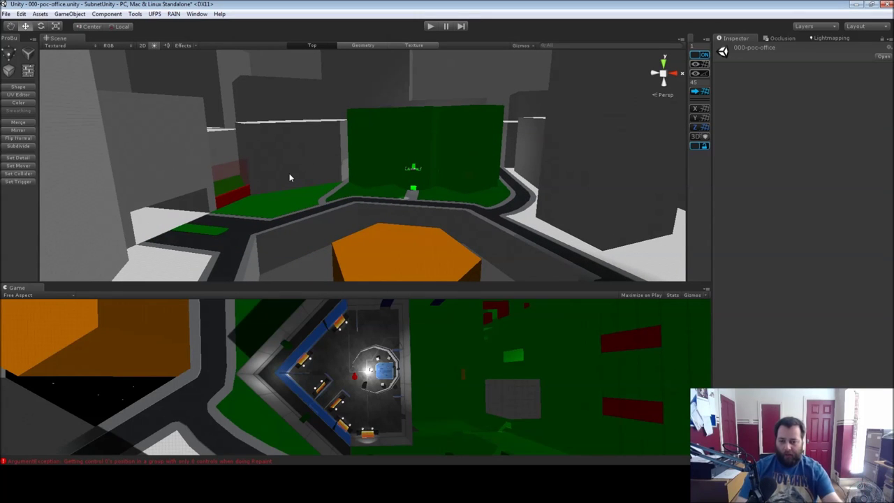
right_click_drag(284, 168, 339, 154)
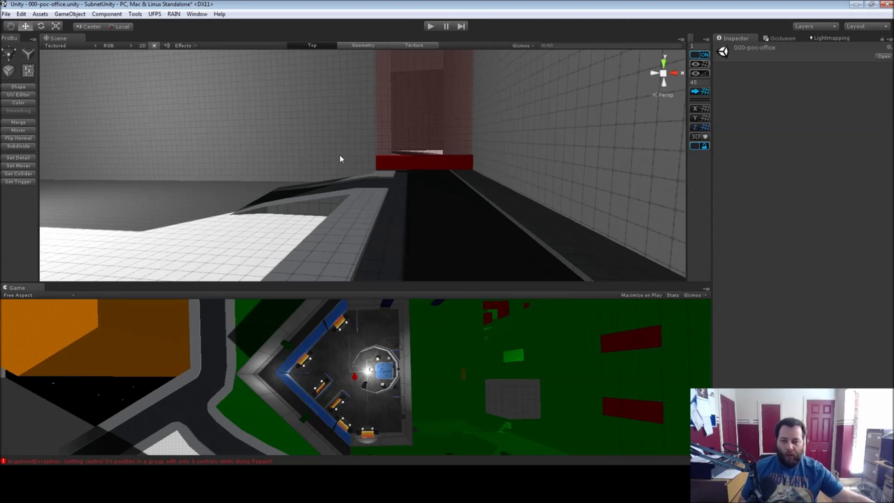
right_click_drag(340, 154, 719, 235)
right_click_drag(328, 210, 323, 242)
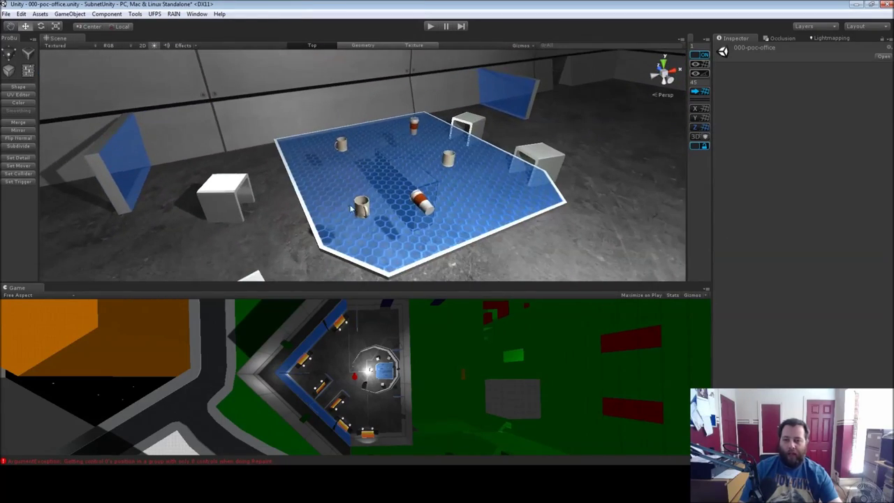
Step: Select a coffee cup prop on the blue meeting table and survey the surrounding office room
left_click(361, 205)
left_click(431, 207)
right_click_drag(431, 208, 342, 135)
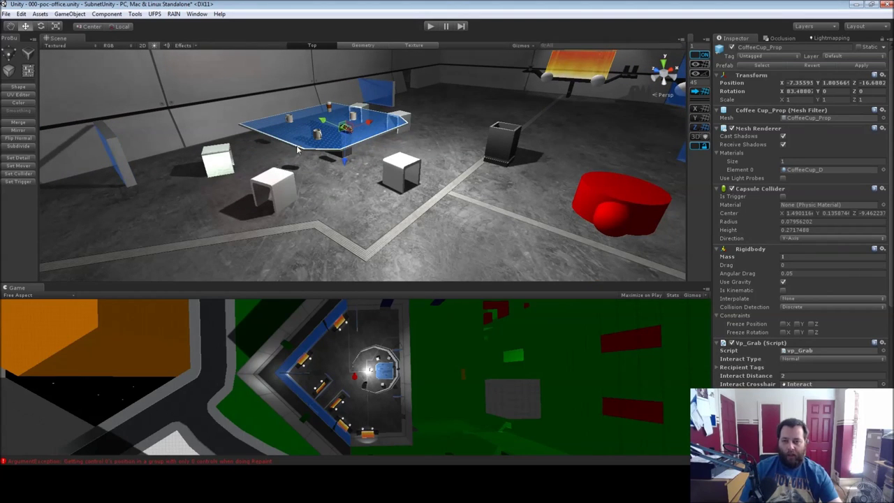
right_click_drag(365, 128, 407, 156)
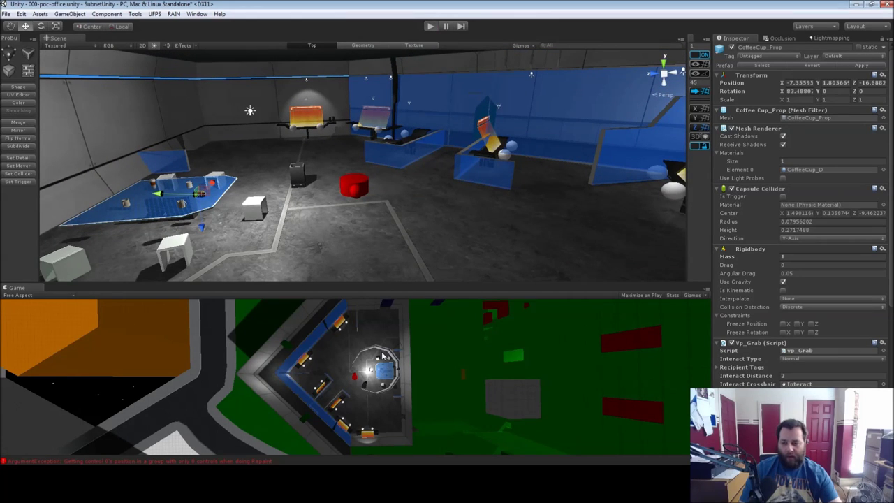
Step: Run the office scene and walk the player around the open floor, desks, waste bin and meeting table
key("ctrl+p")
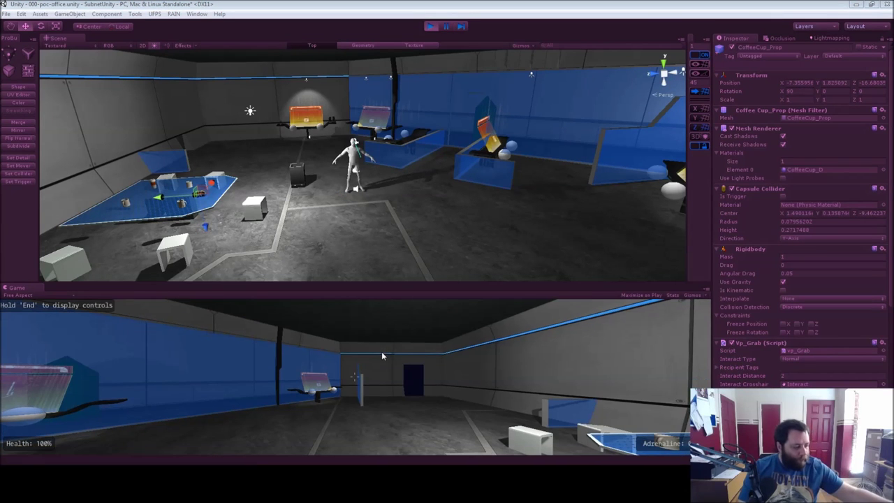
left_click(381, 355)
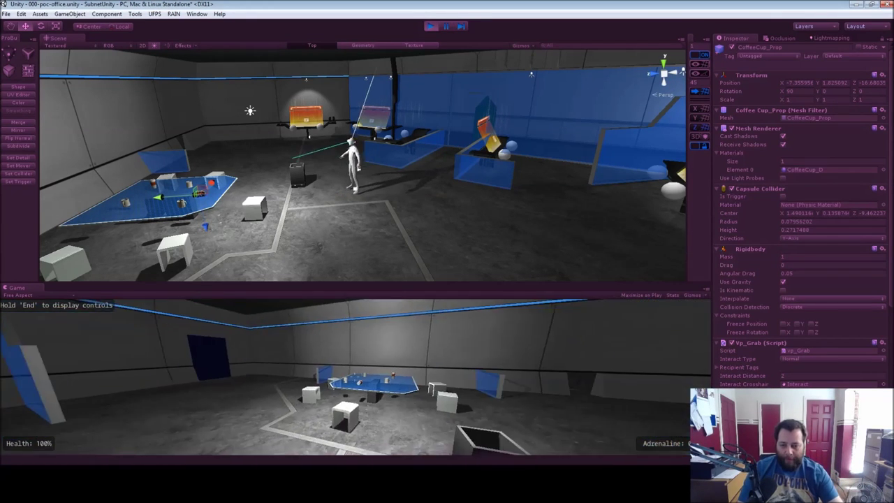
key("w")
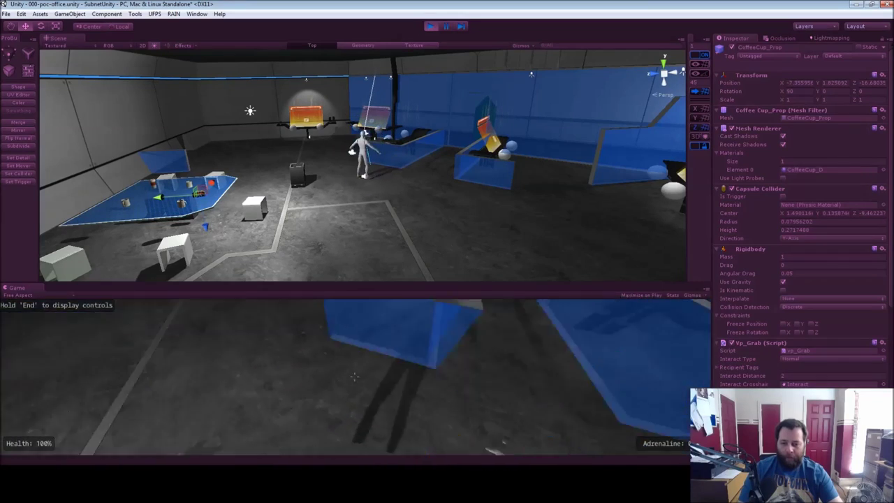
key("w")
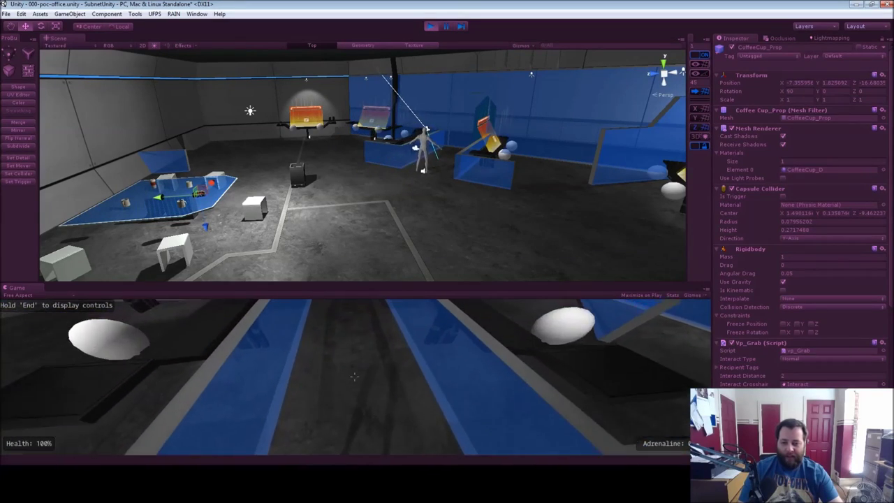
key("w")
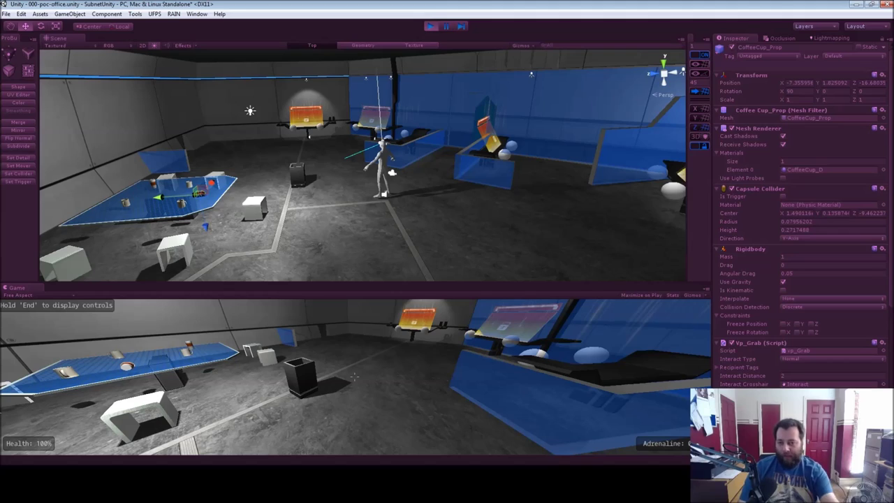
key("w")
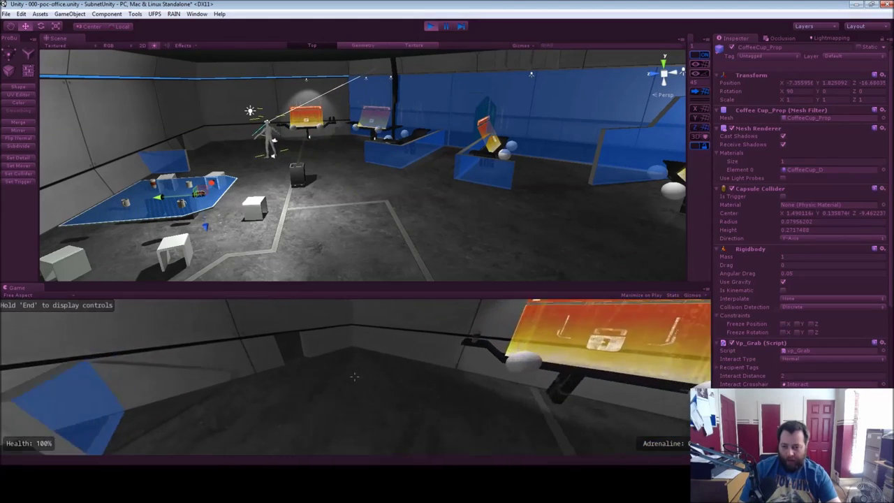
key("w")
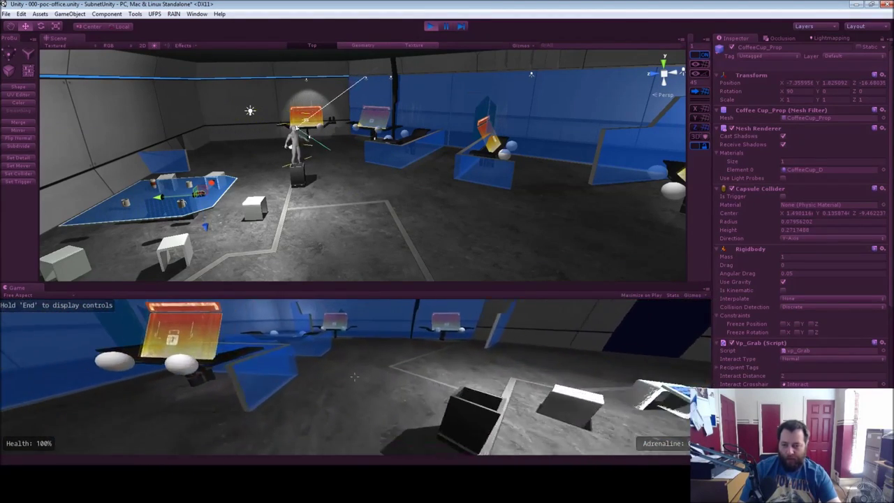
Step: Walk the player between the desks and blue glass partitions and along the wall to the green doorway
key("w")
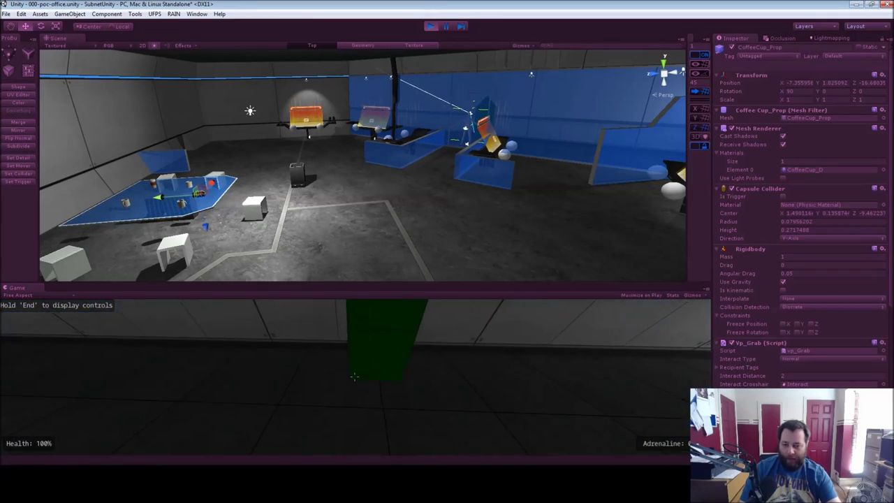
key("w")
key("w")
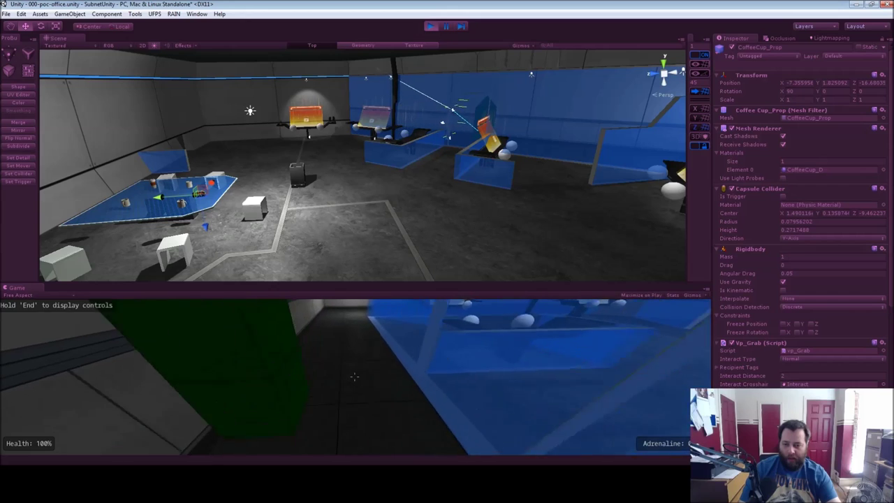
key("w")
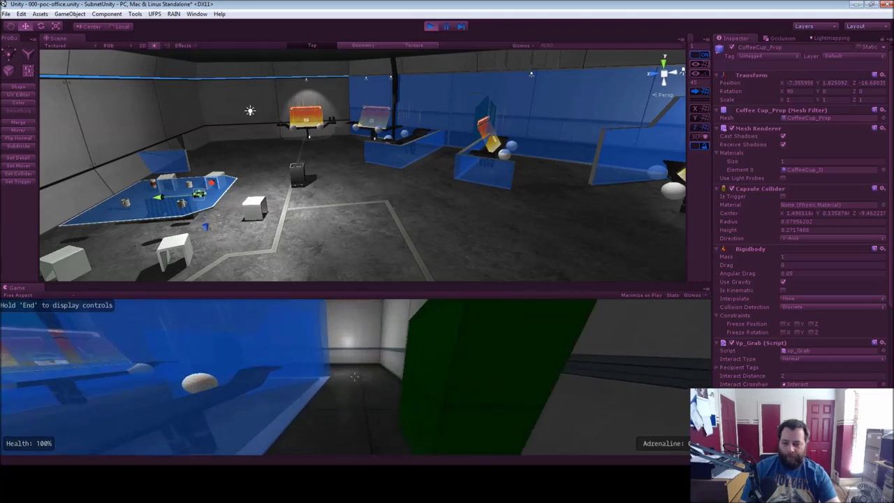
key("s")
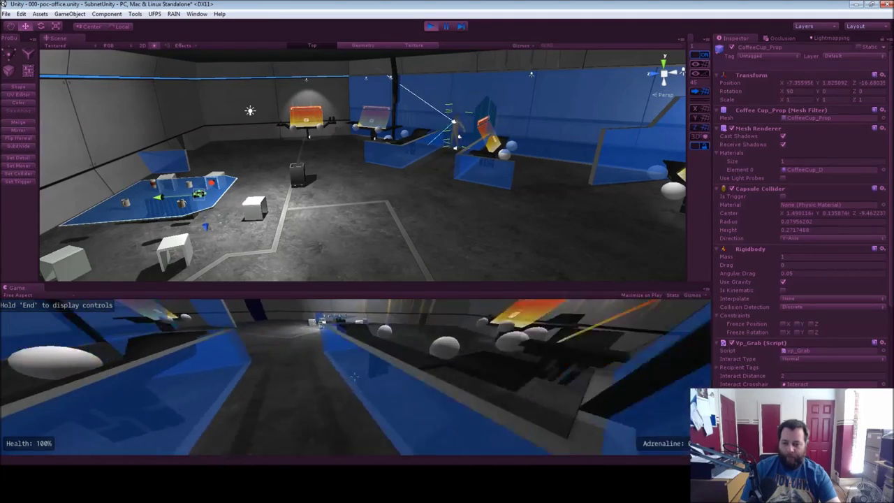
key("w")
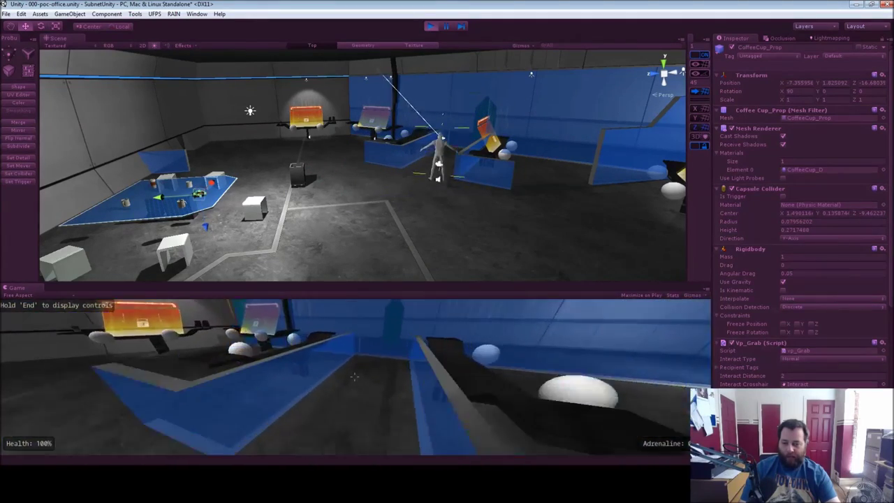
key("w")
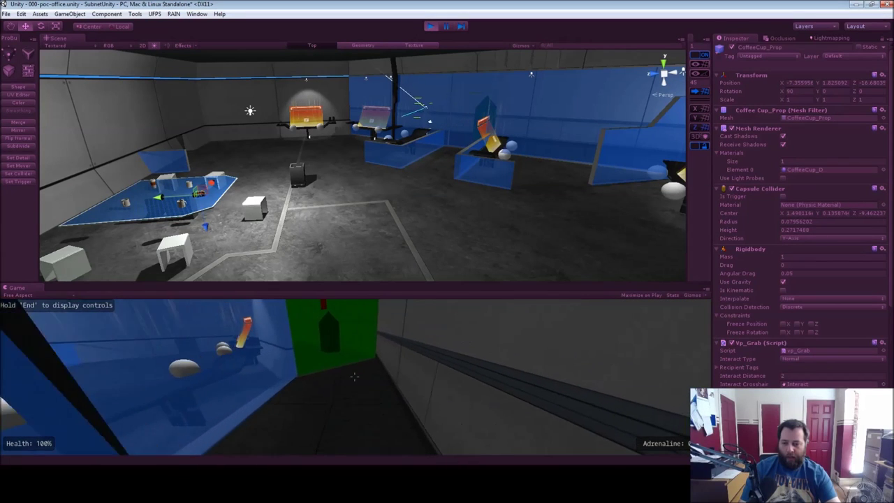
Step: Explore the green corridor beyond the office doorway and sprint the player back out to the desks
key("w")
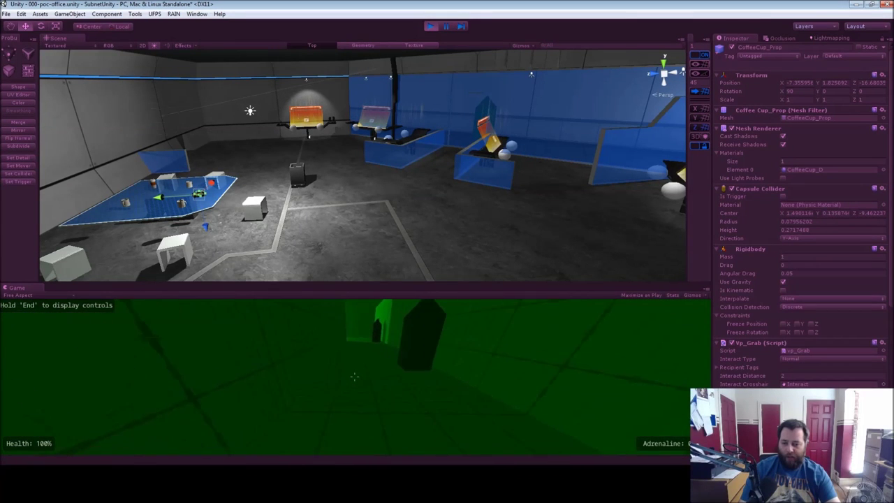
key("w")
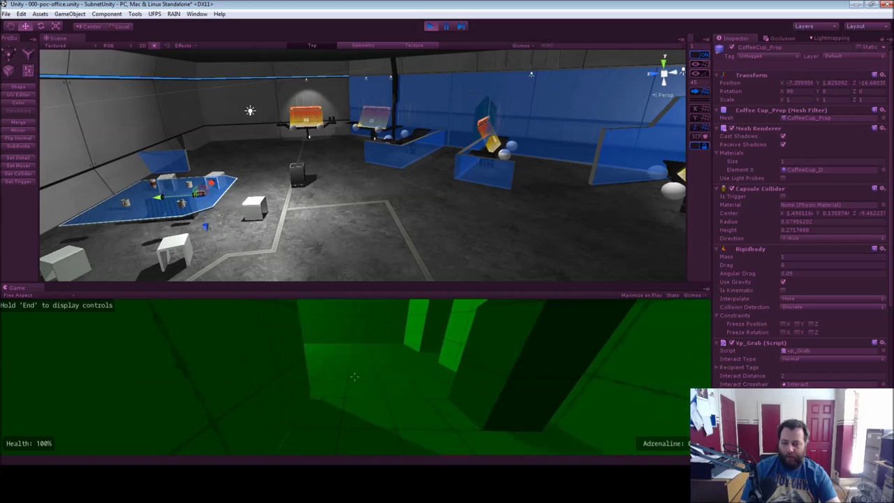
key("w")
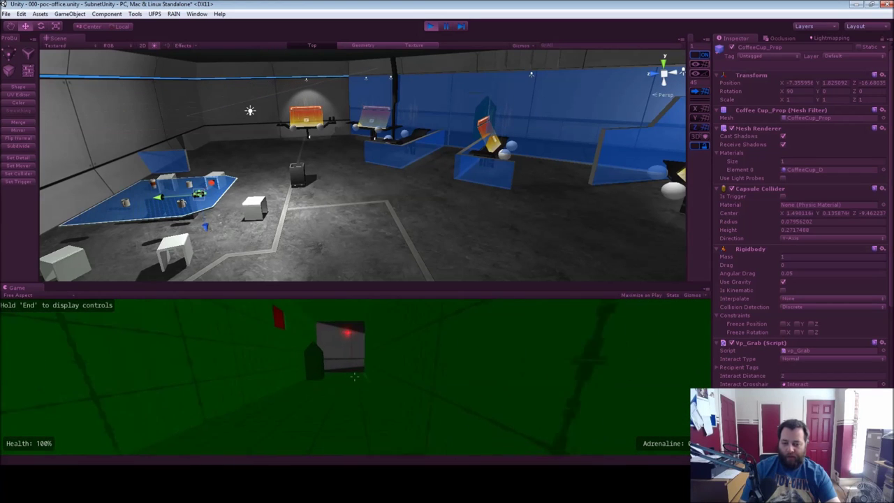
key("shift+w")
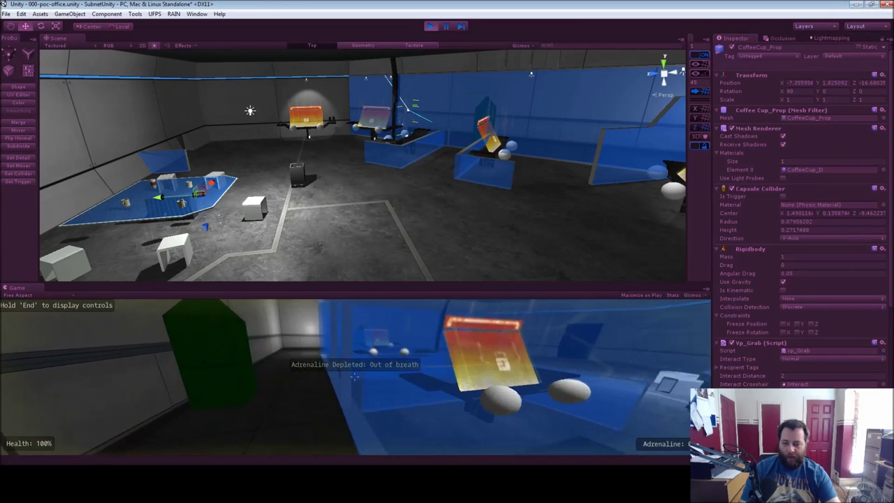
Step: Cross the office with the player to inspect the dark recess in the far wall and return to the open floor
key("w")
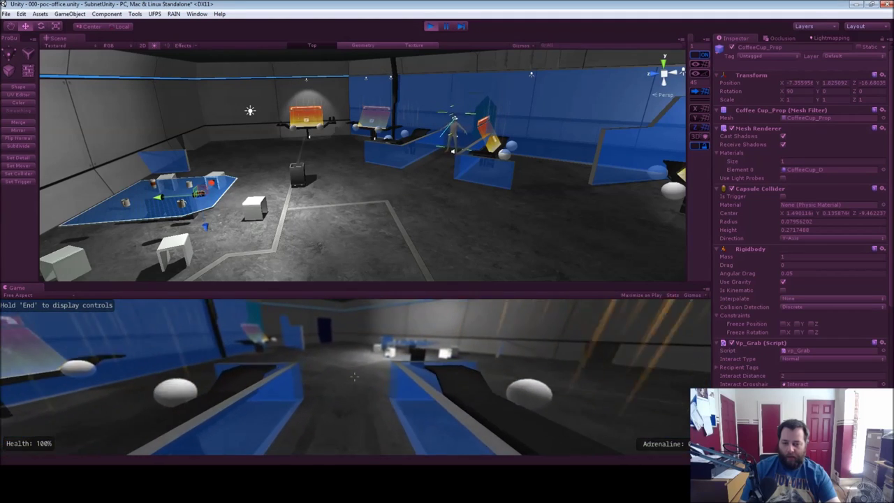
key("w")
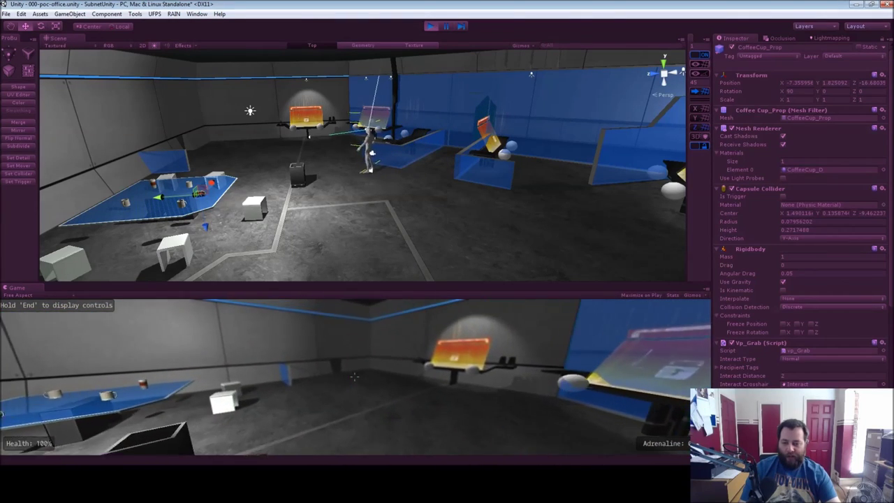
key("w")
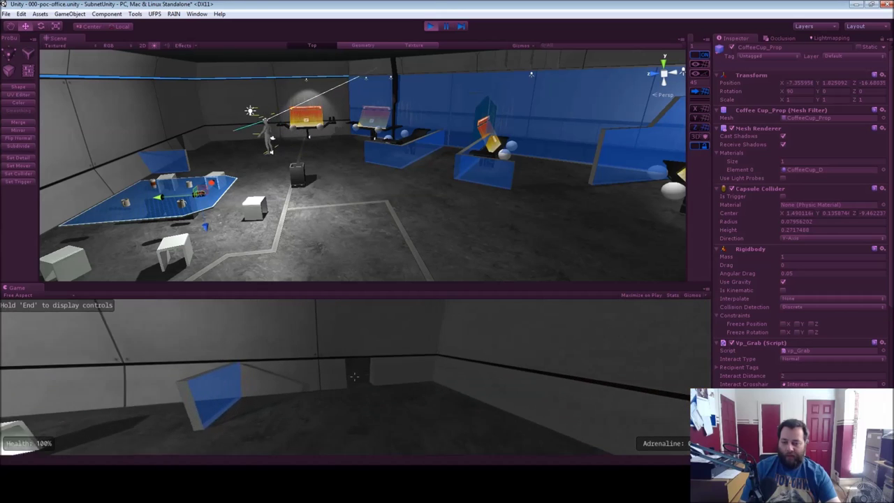
key("w")
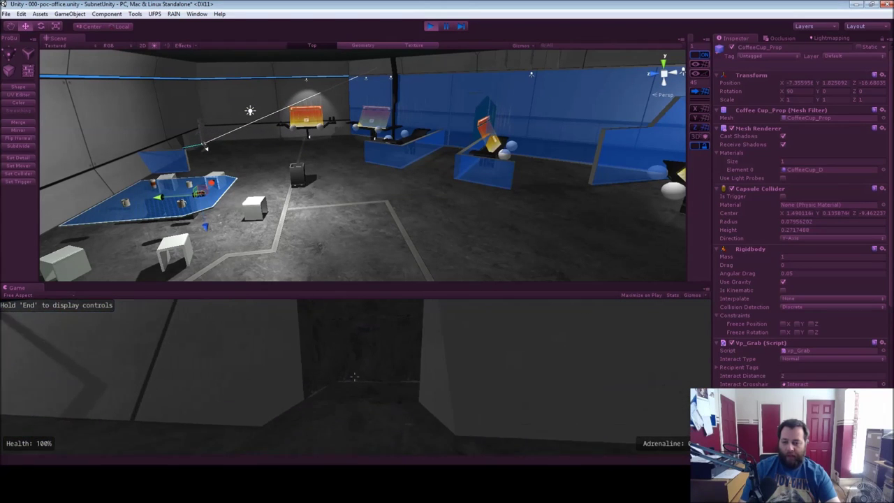
key("w")
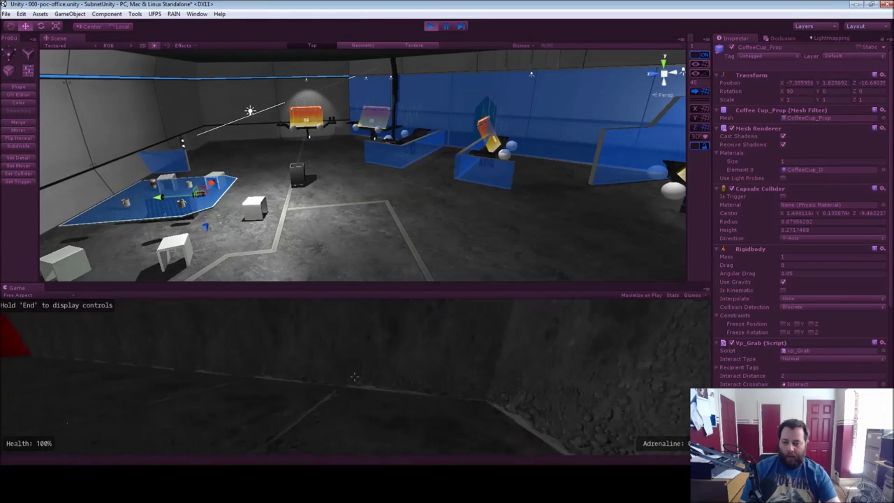
key("w")
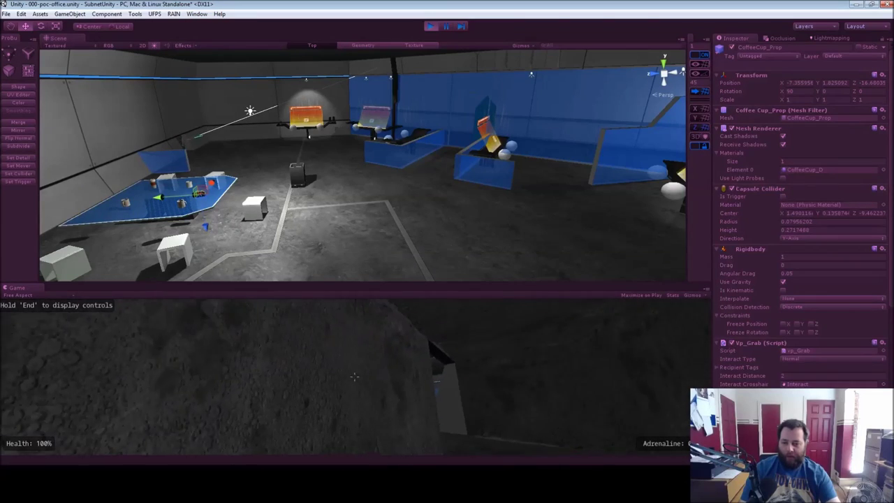
key("w")
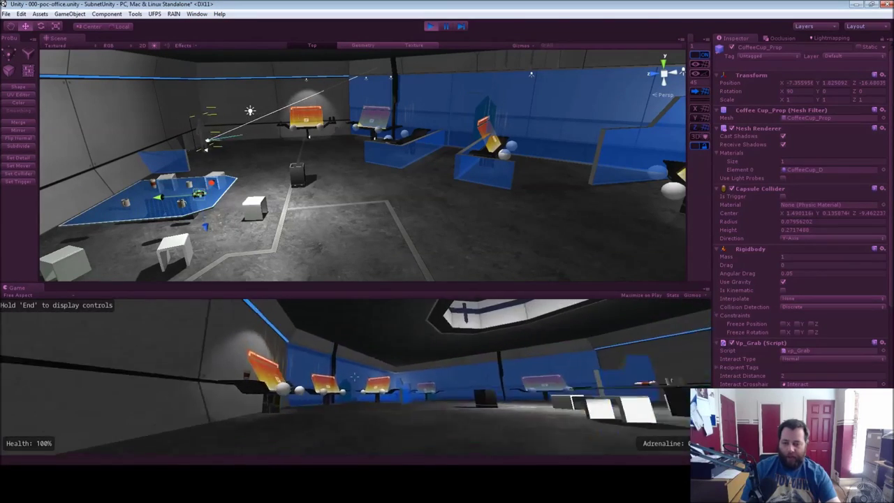
key("w")
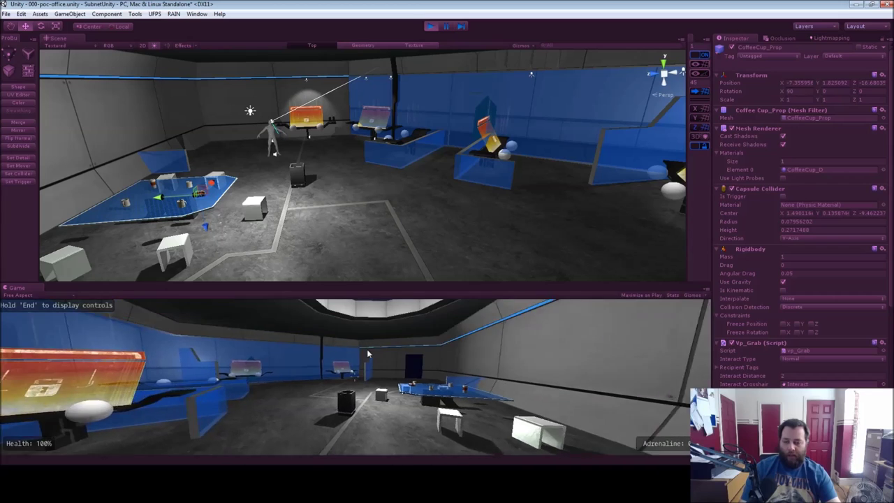
Step: Stop the running scene and bring the green area and surrounding blocks outside the office into the scene view
left_click(429, 26)
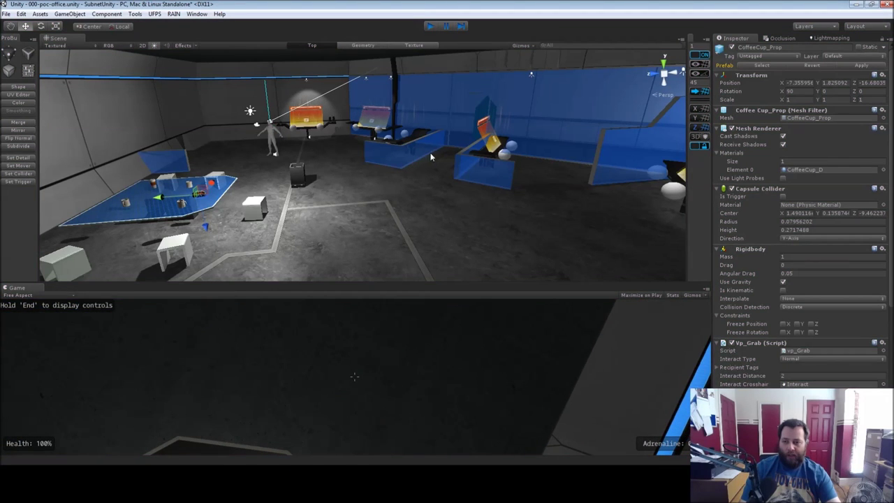
right_click_drag(424, 158, 804, 140)
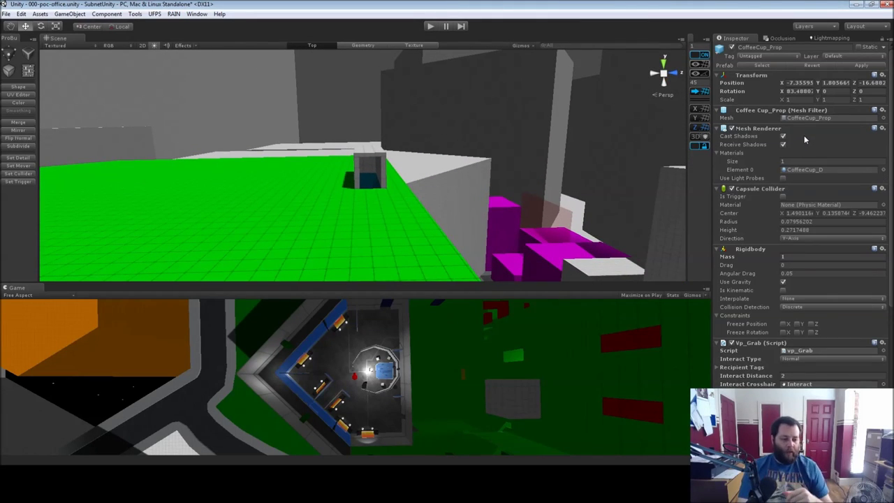